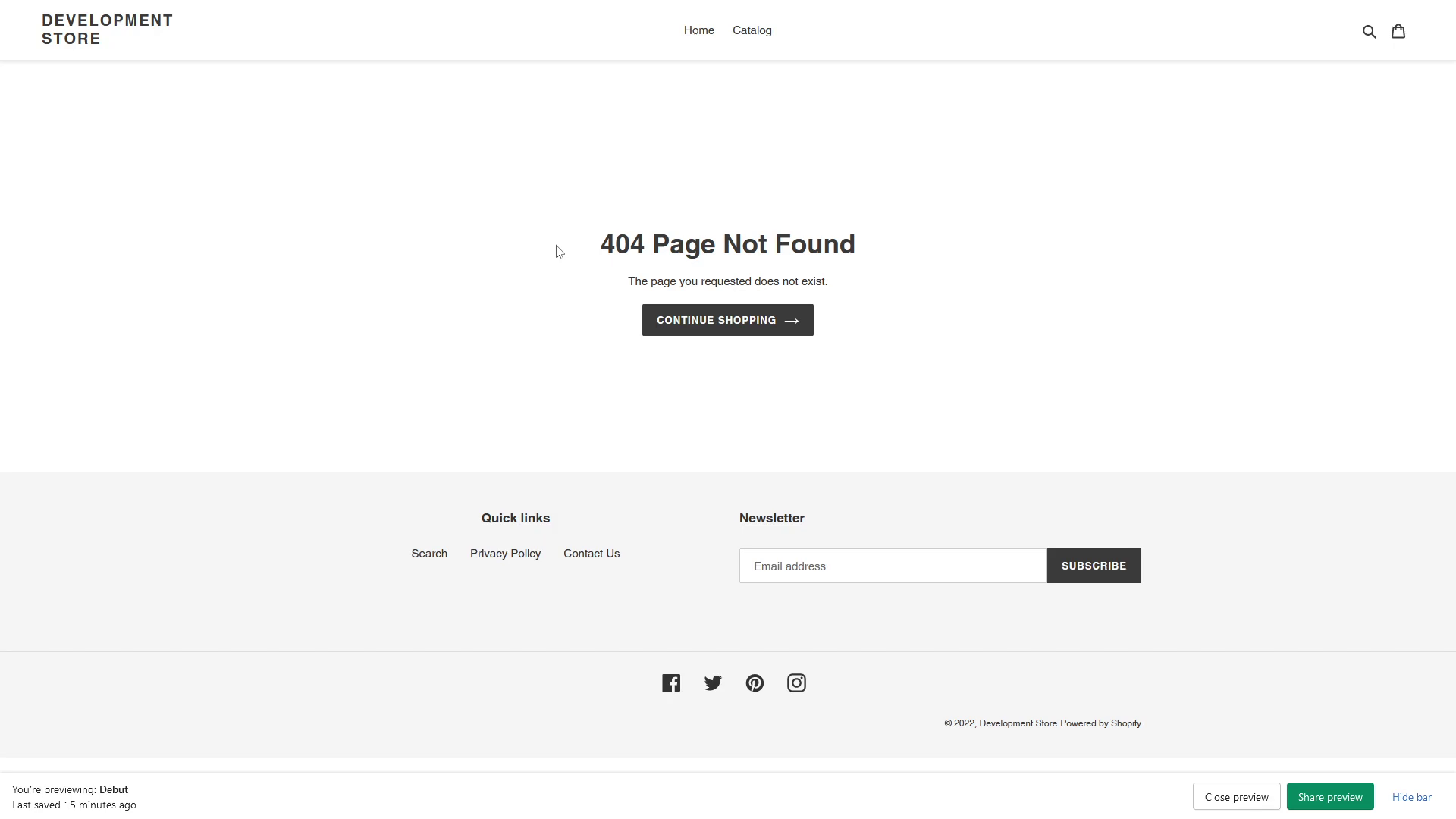
Reload the /products/cream-sofa-set/ address to confirm it still returns a 404
{"action": "mouse_move", "coordinate": [391, 7]}
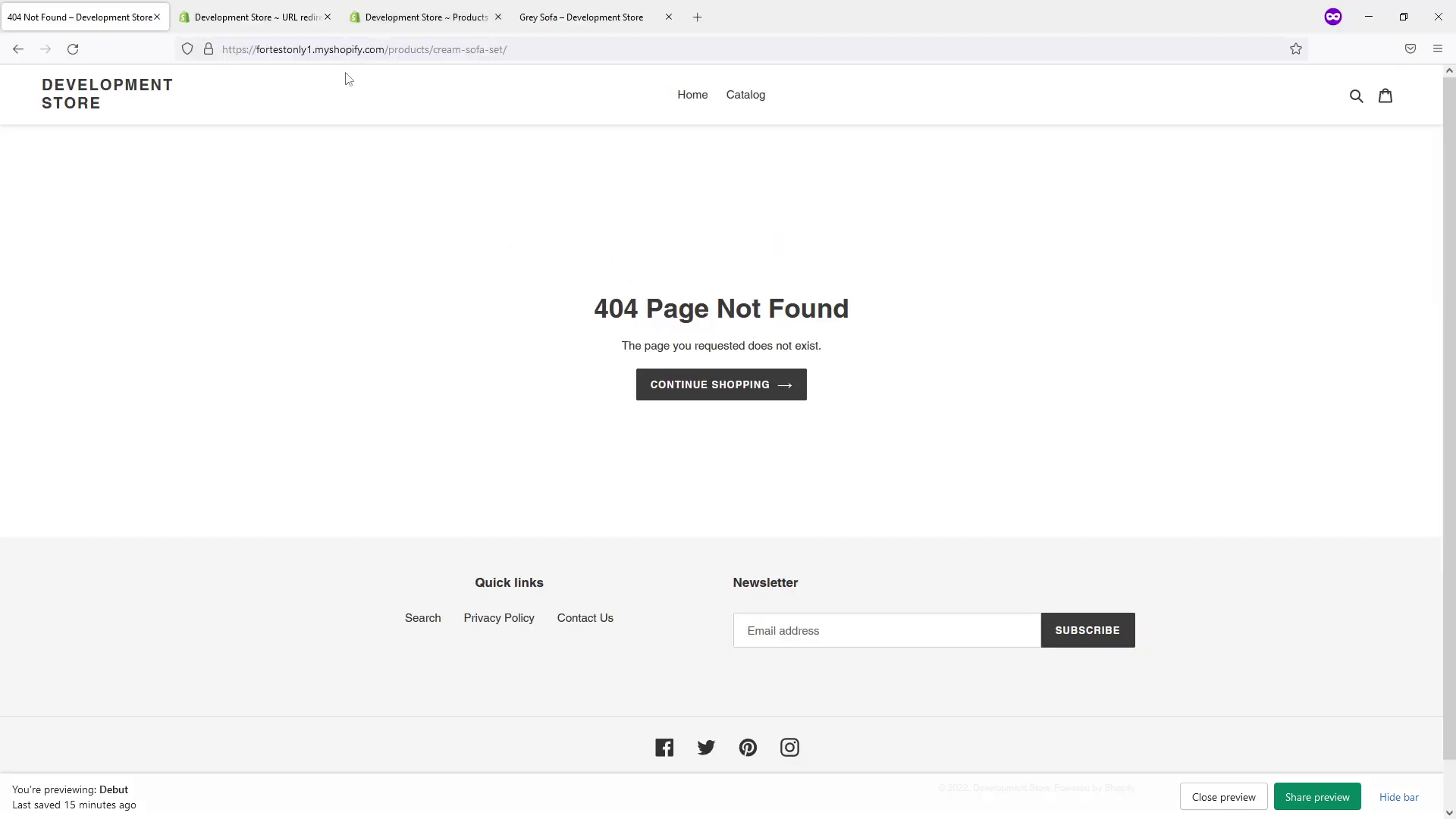
{"action": "left_click_drag", "start_coordinate": [432, 48], "coordinate": [531, 47]}
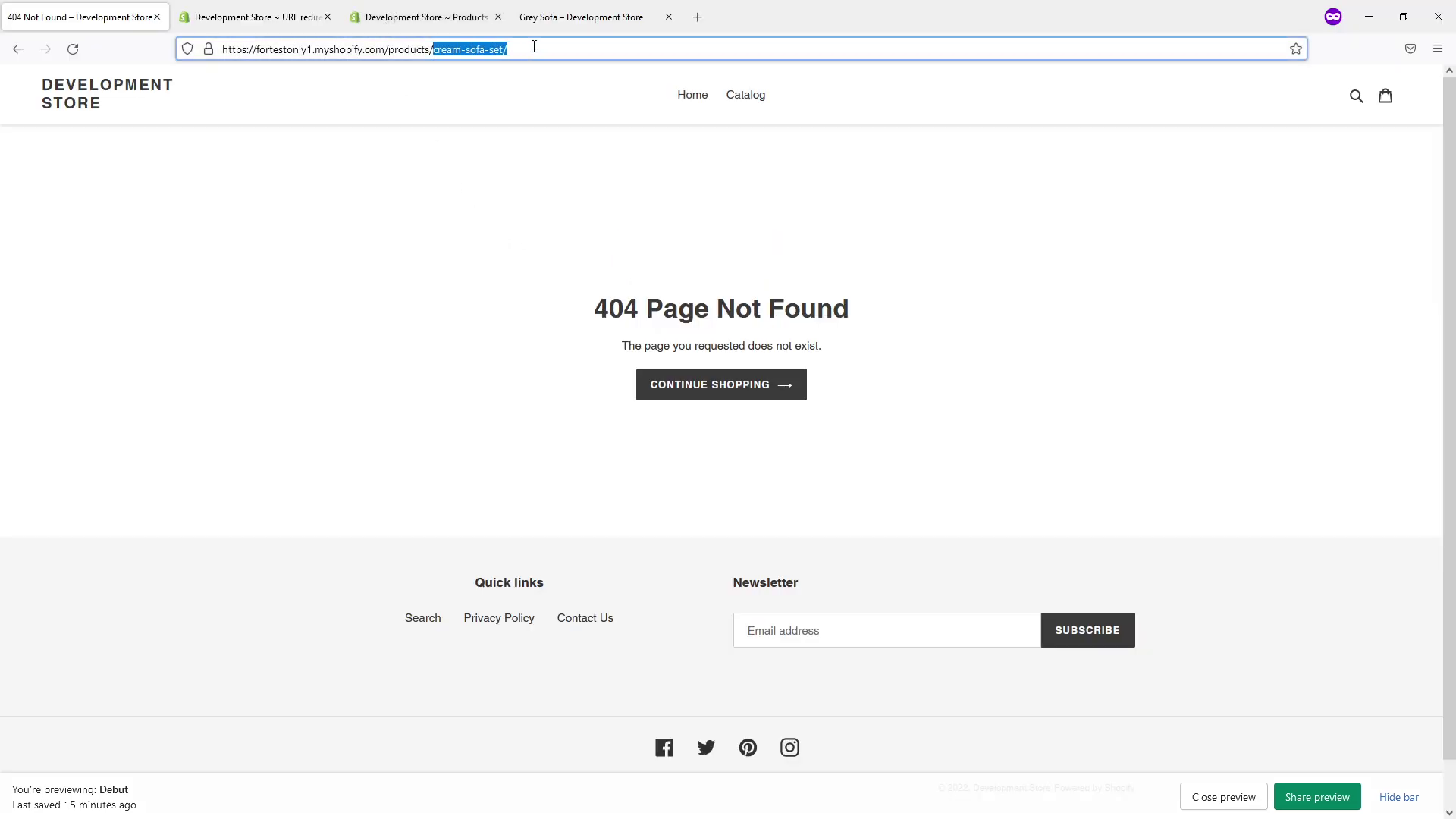
{"action": "left_click", "coordinate": [526, 48]}
{"action": "key", "text": "Return"}
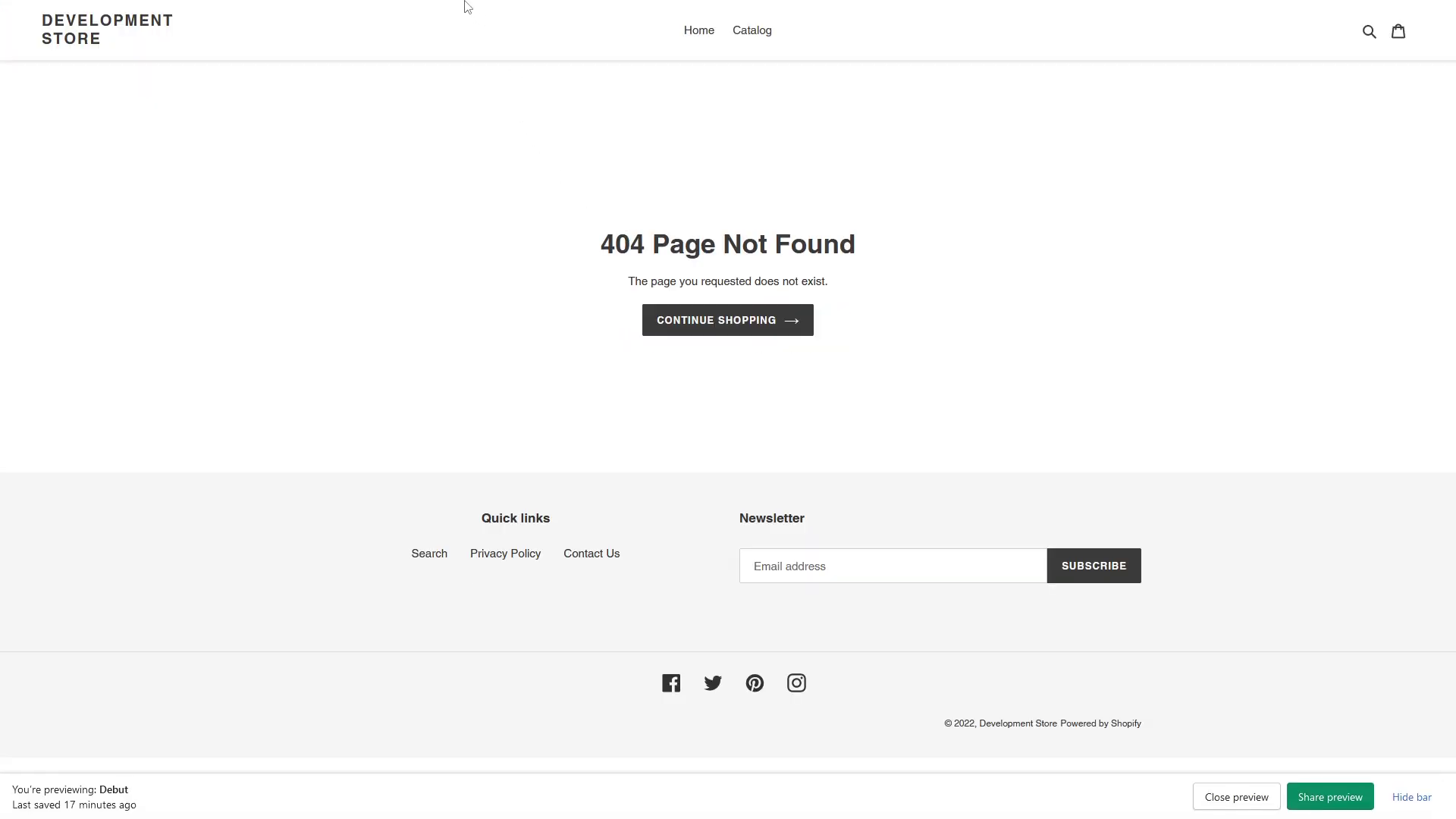
Switch to the Grey Sofa product page at /products/grey-sofa, on sale for $29.99
{"action": "mouse_move", "coordinate": [466, 2]}
{"action": "left_click_drag", "start_coordinate": [517, 51], "coordinate": [384, 67]}
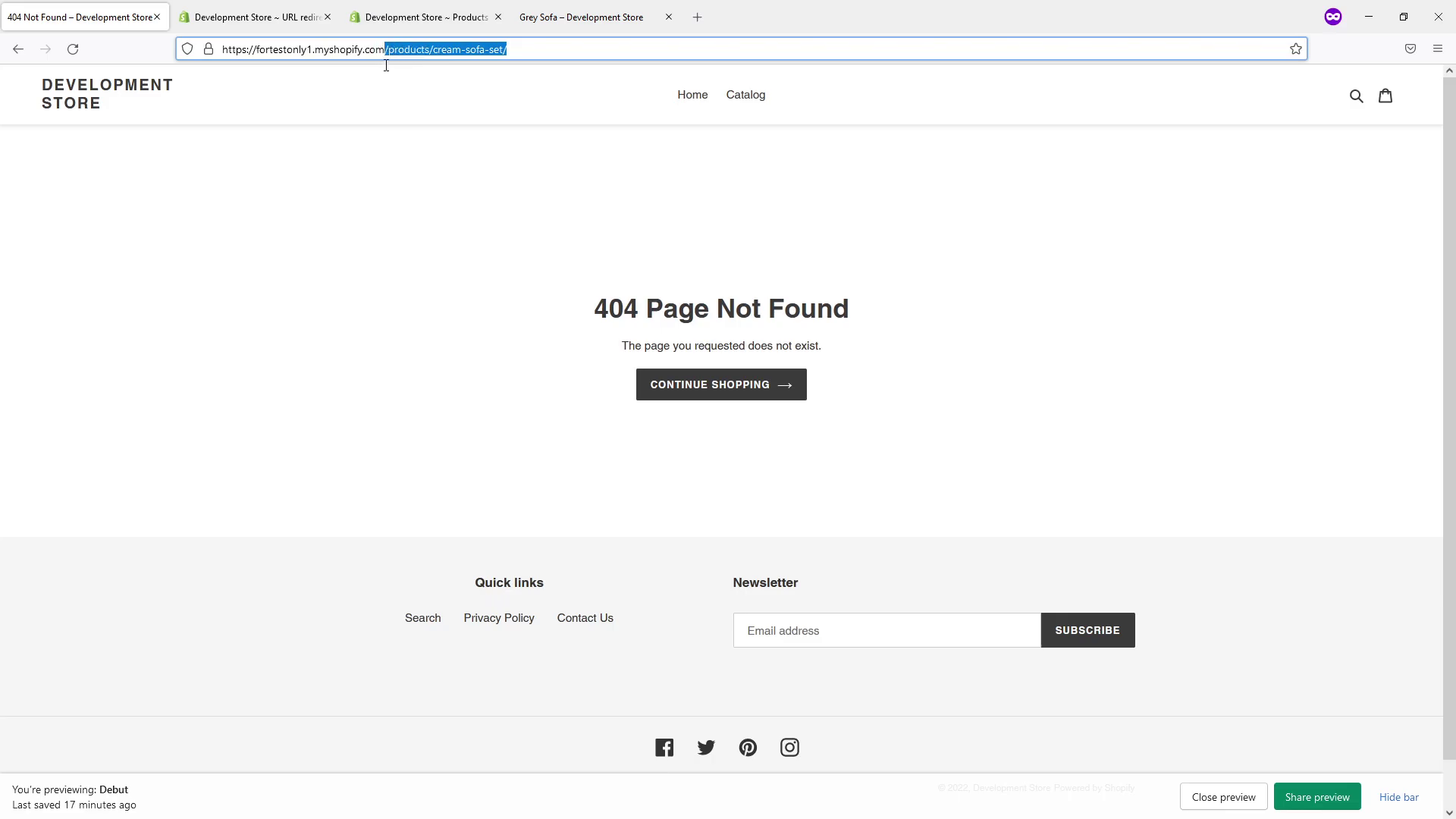
{"action": "left_click", "coordinate": [396, 283]}
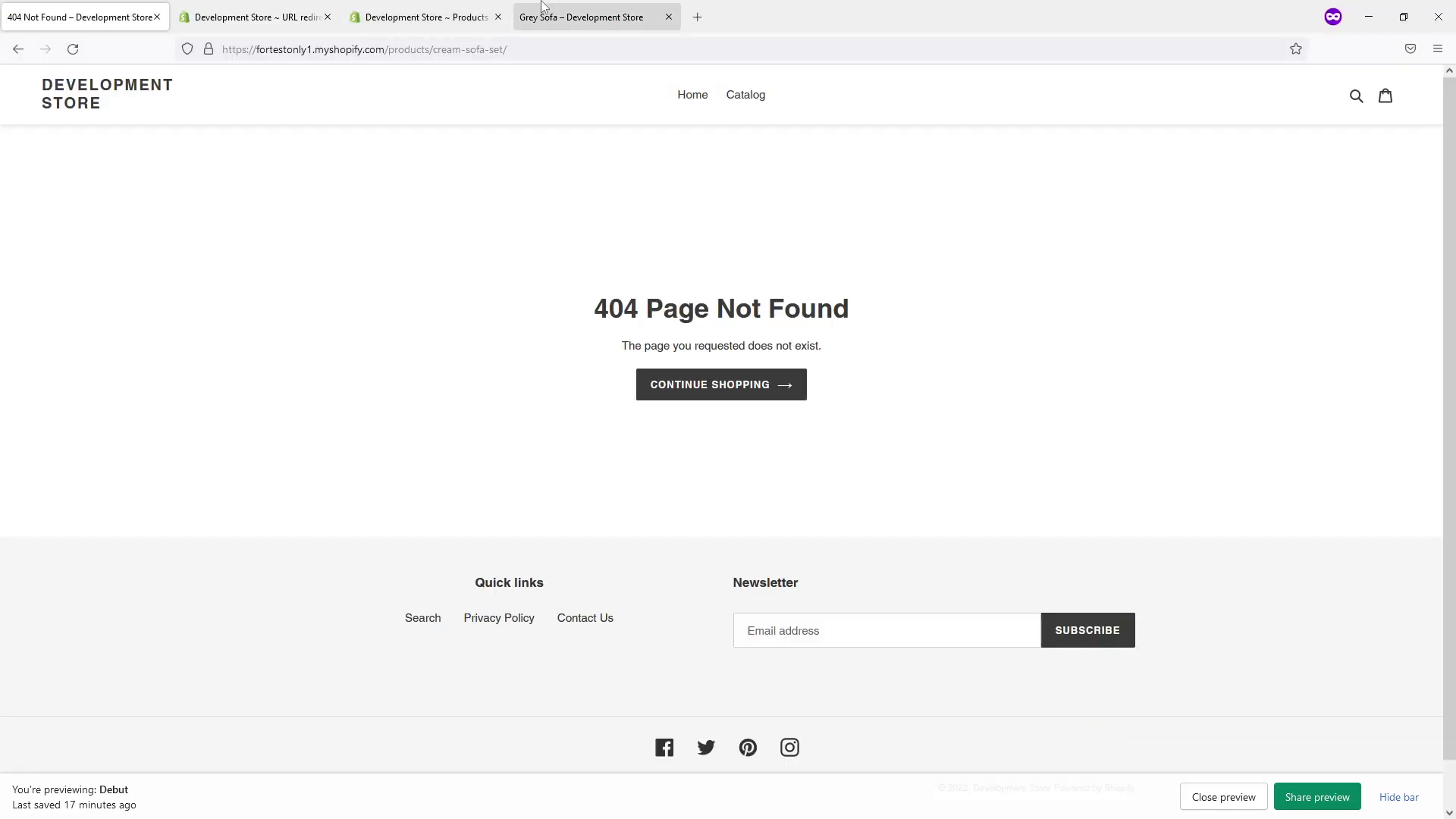
{"action": "left_click", "coordinate": [543, 6]}
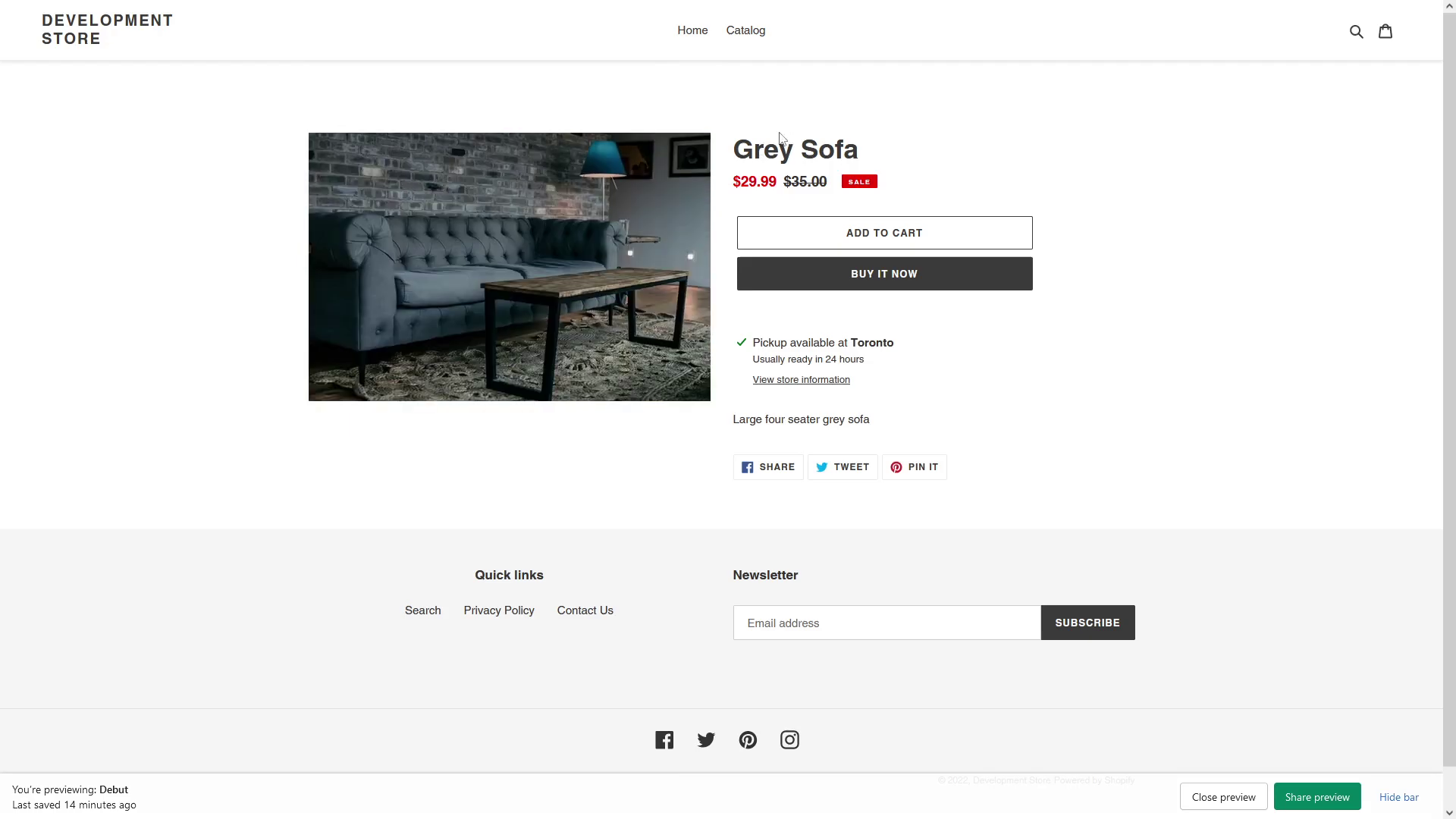
{"action": "mouse_move", "coordinate": [334, 6]}
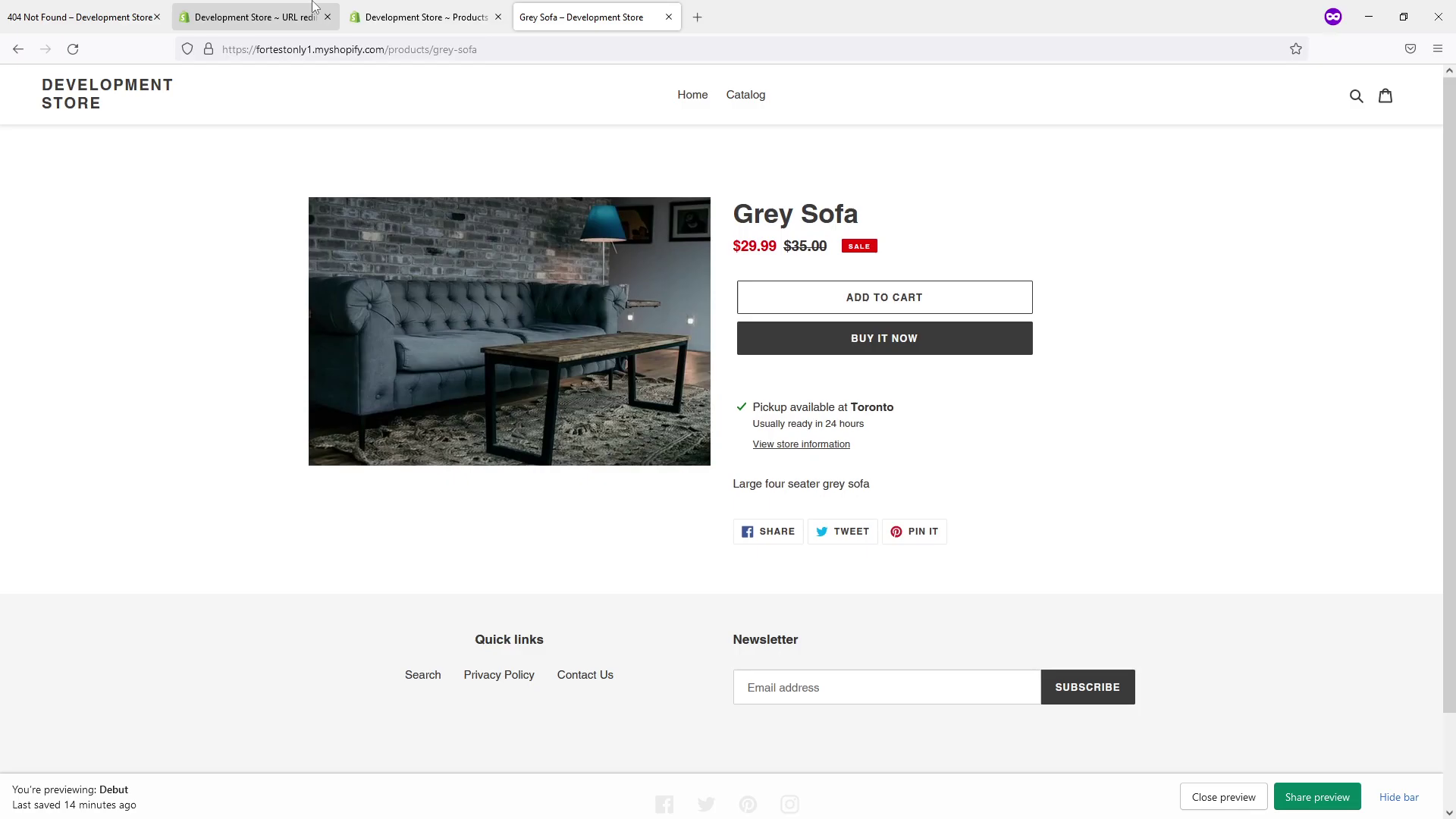
In the admin, go through Online Store > Navigation to URL redirects and start a new redirect
{"action": "left_click", "coordinate": [313, 6]}
{"action": "left_click", "coordinate": [84, 139]}
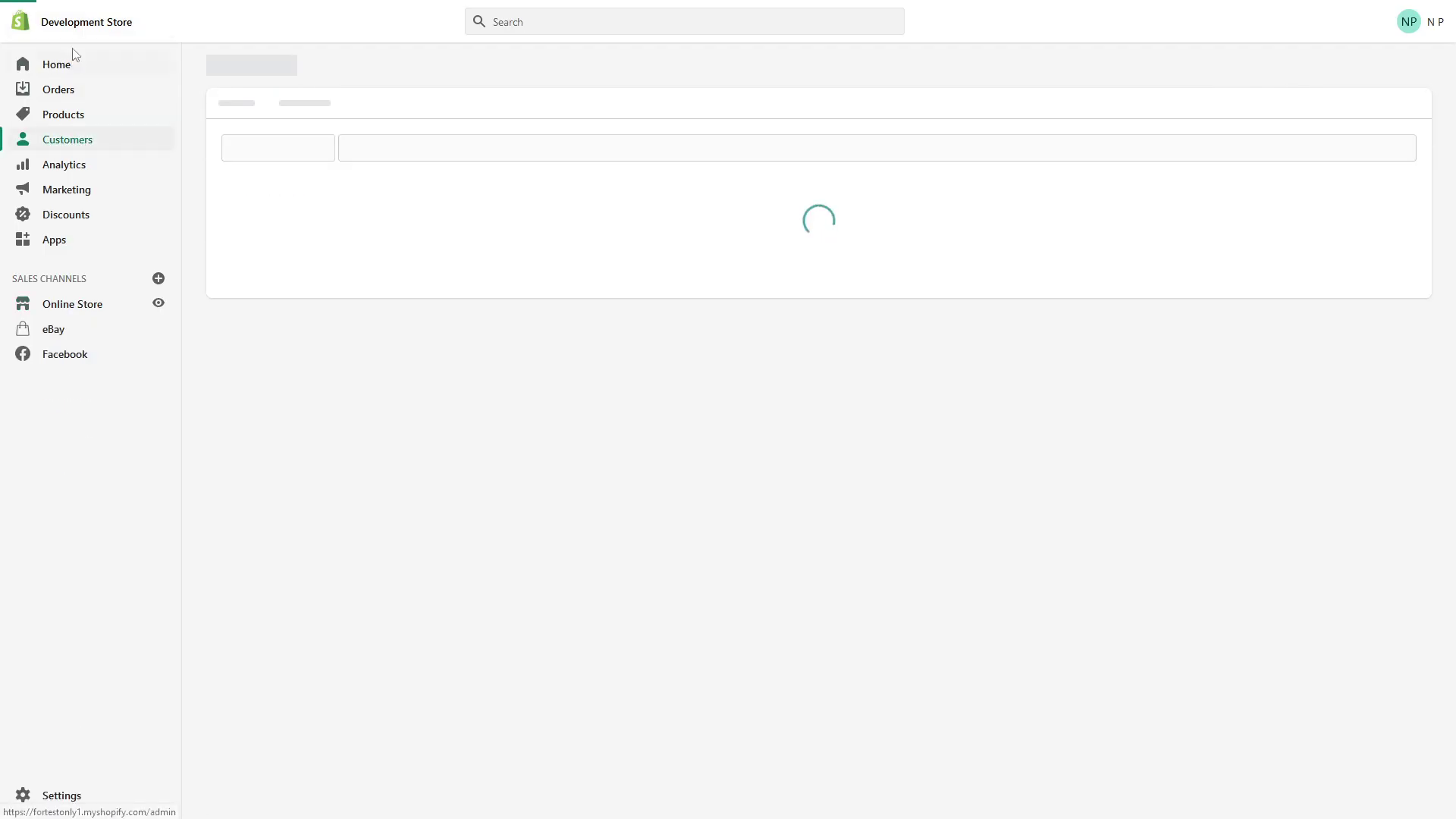
{"action": "left_click", "coordinate": [74, 68]}
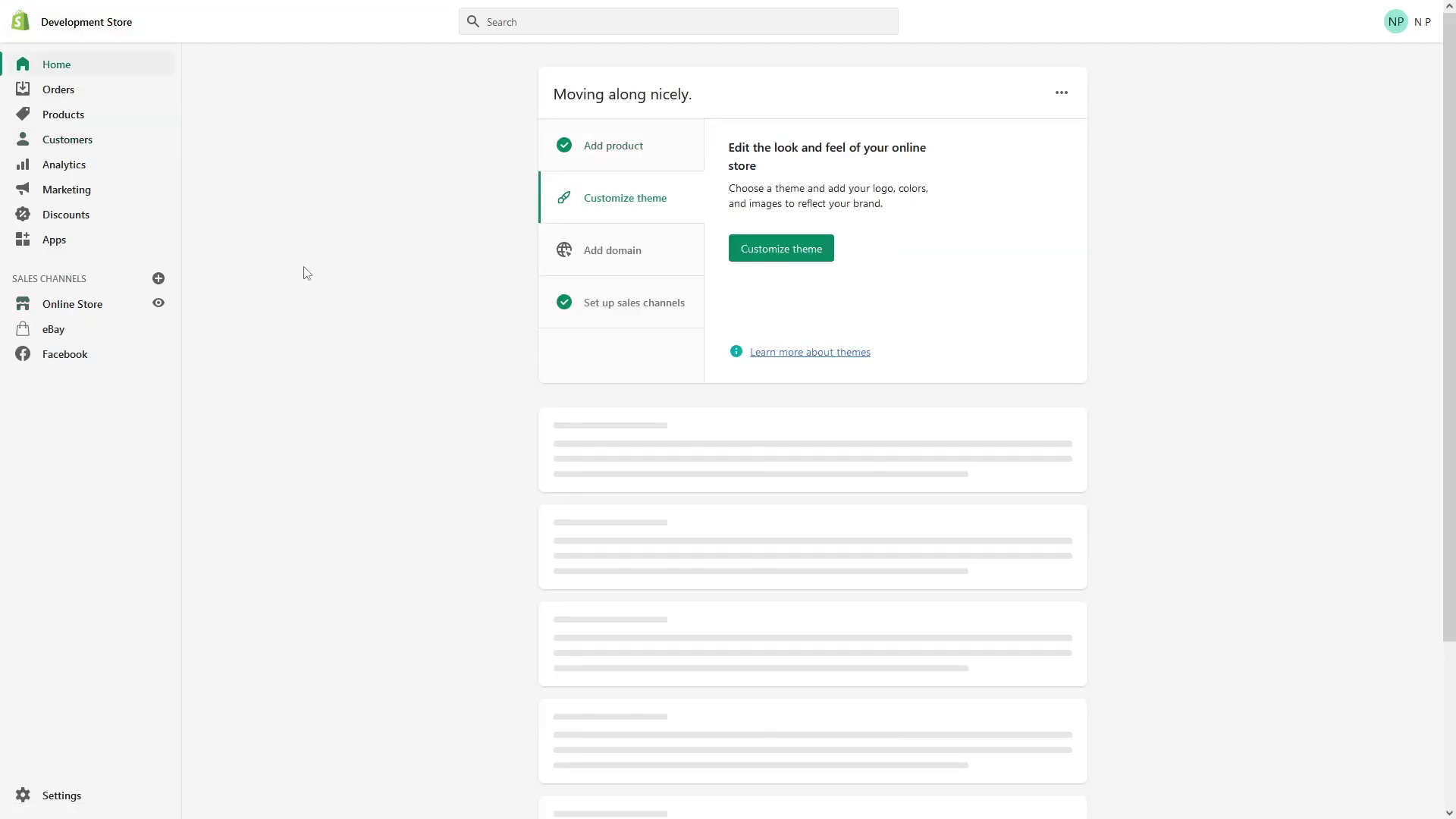
{"action": "mouse_move", "coordinate": [351, 6]}
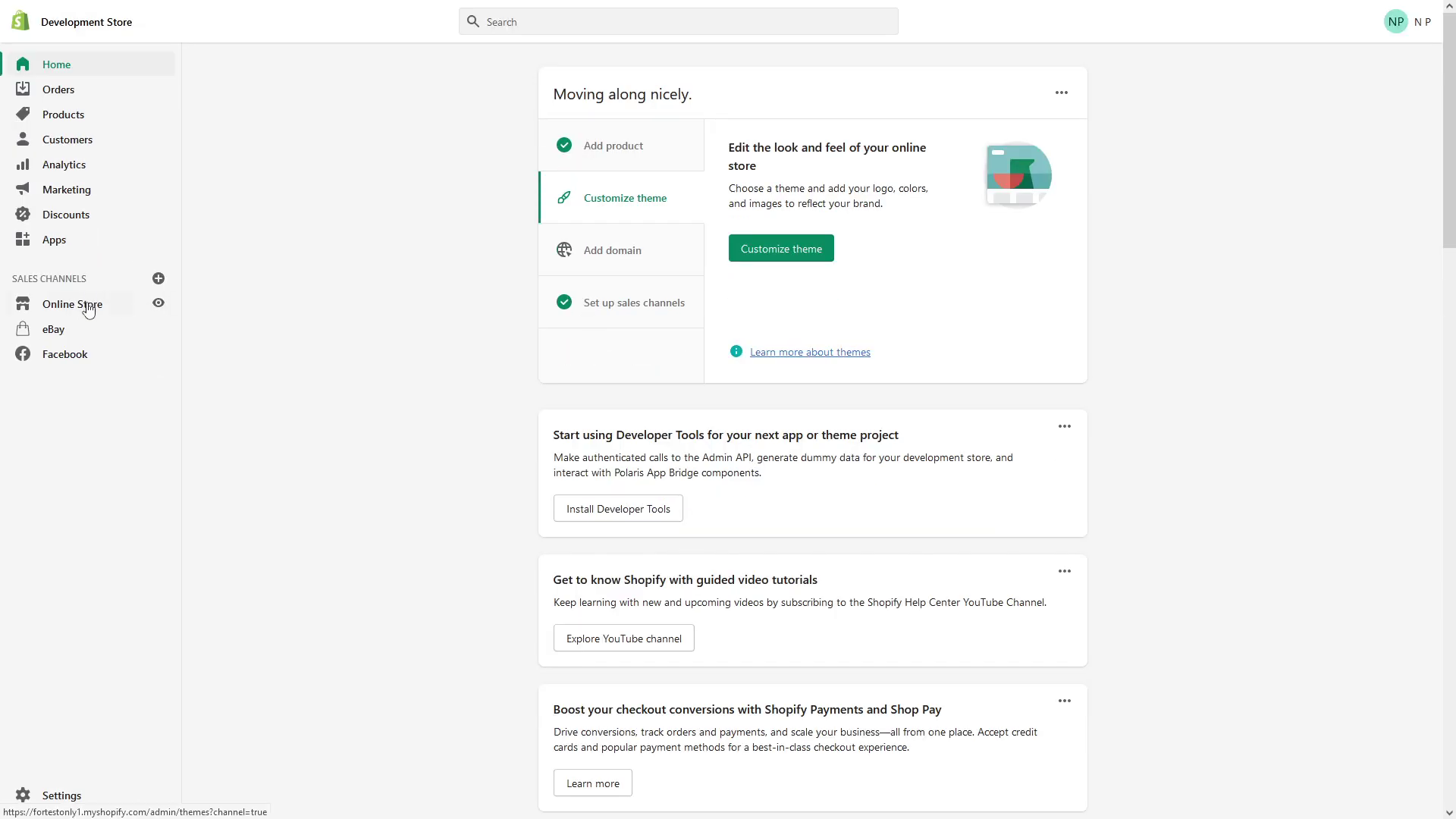
{"action": "left_click", "coordinate": [88, 307]}
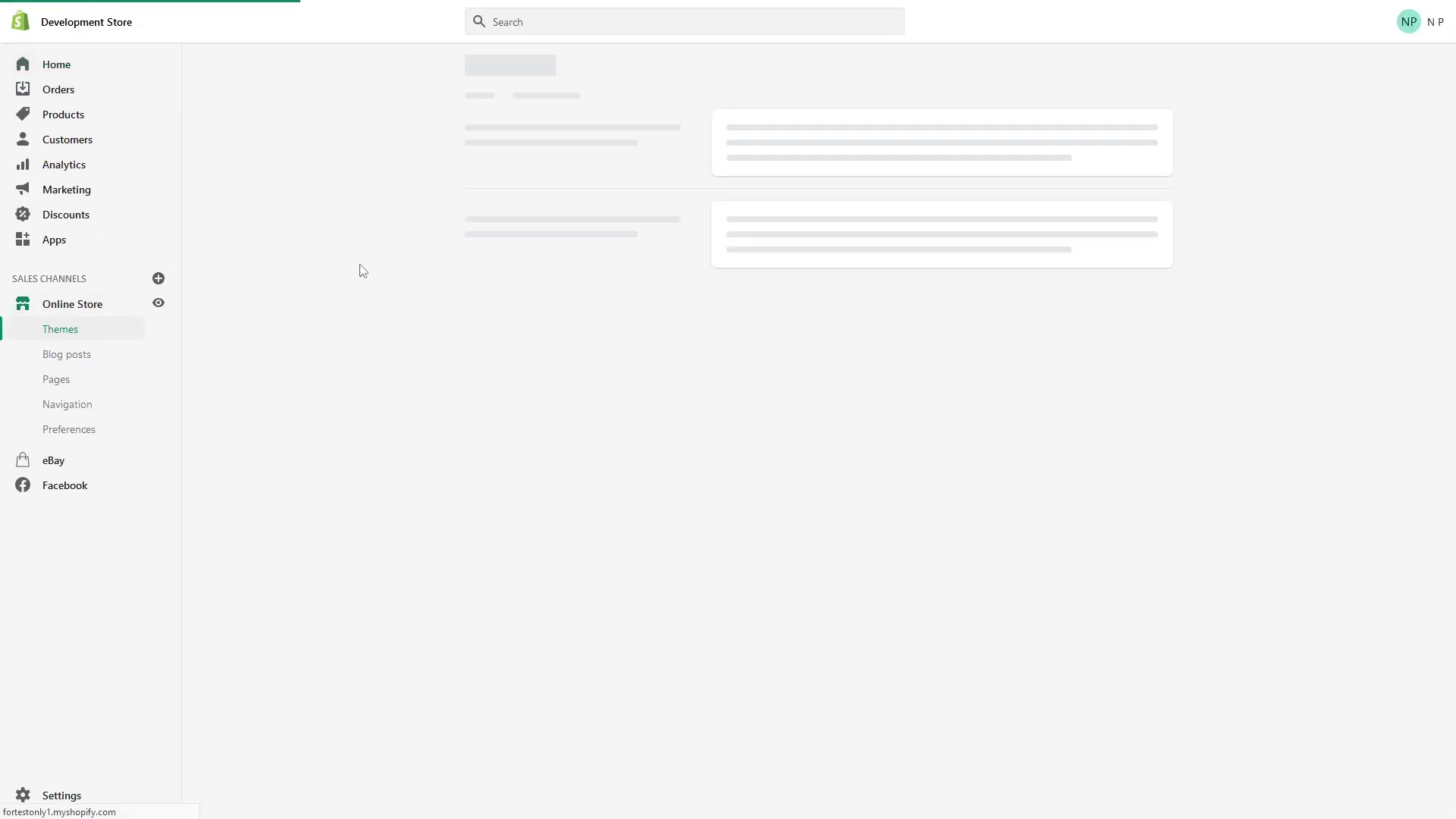
{"action": "left_click", "coordinate": [86, 410]}
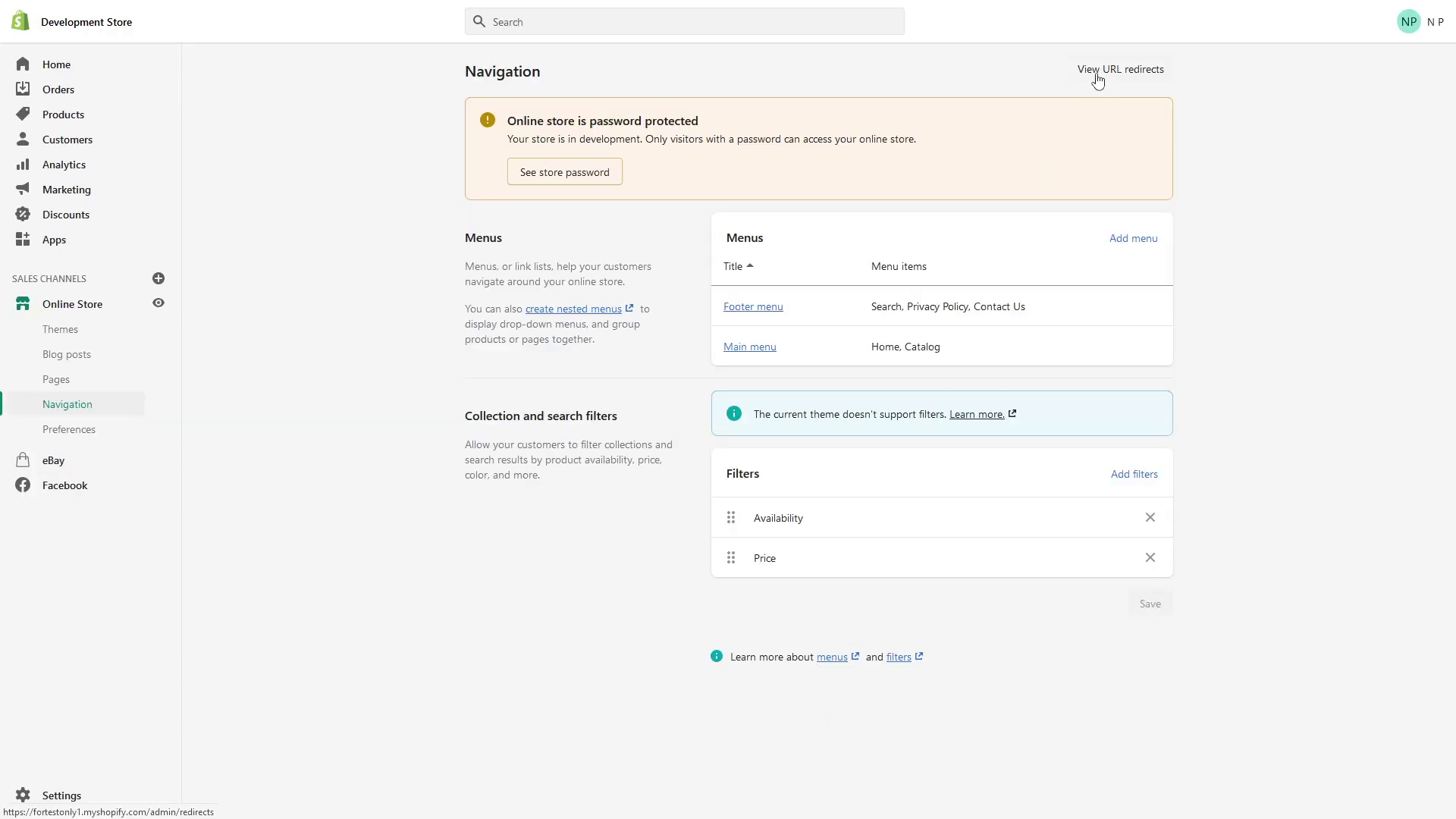
{"action": "left_click", "coordinate": [1098, 74]}
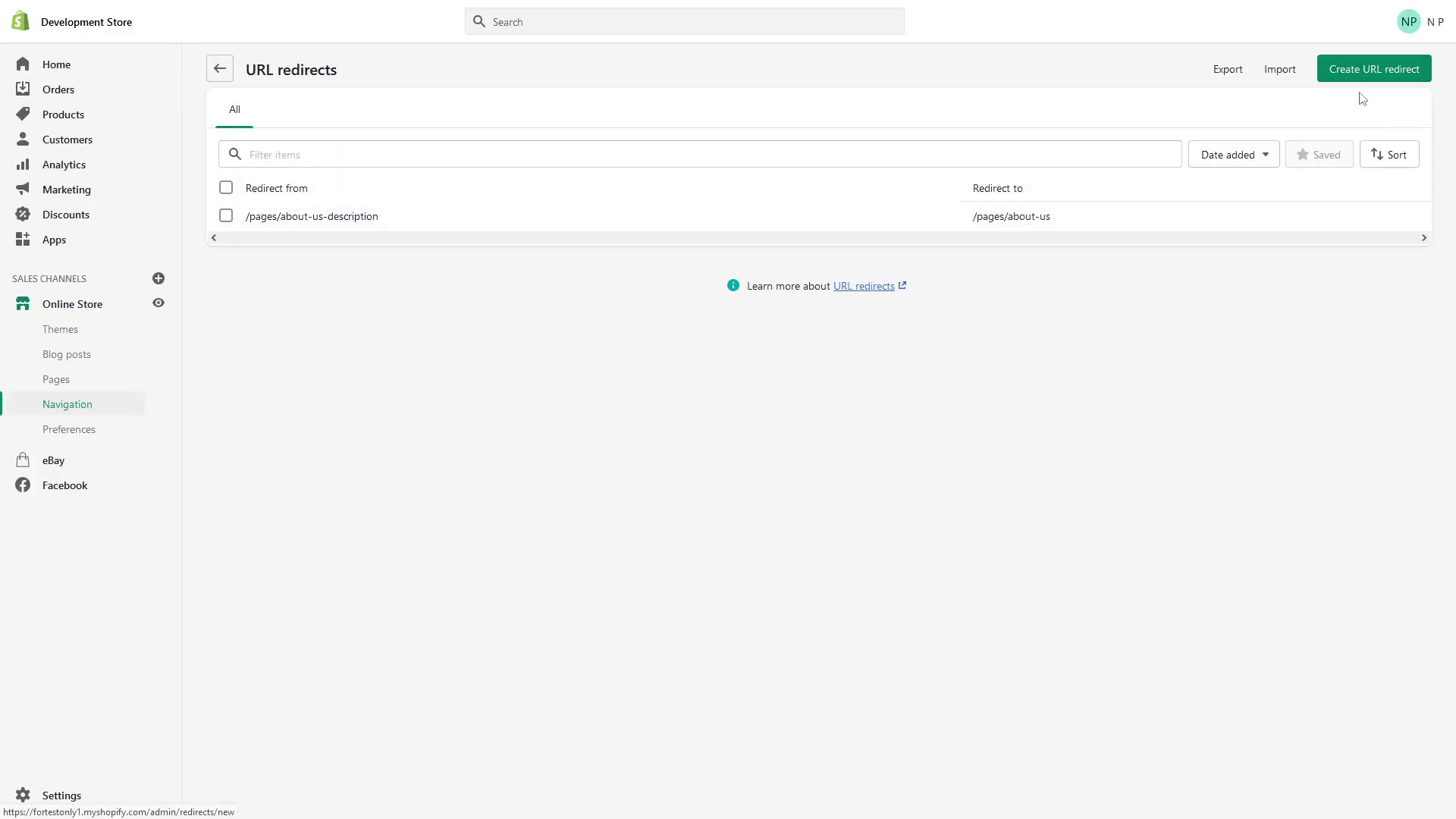
{"action": "left_click", "coordinate": [1388, 78]}
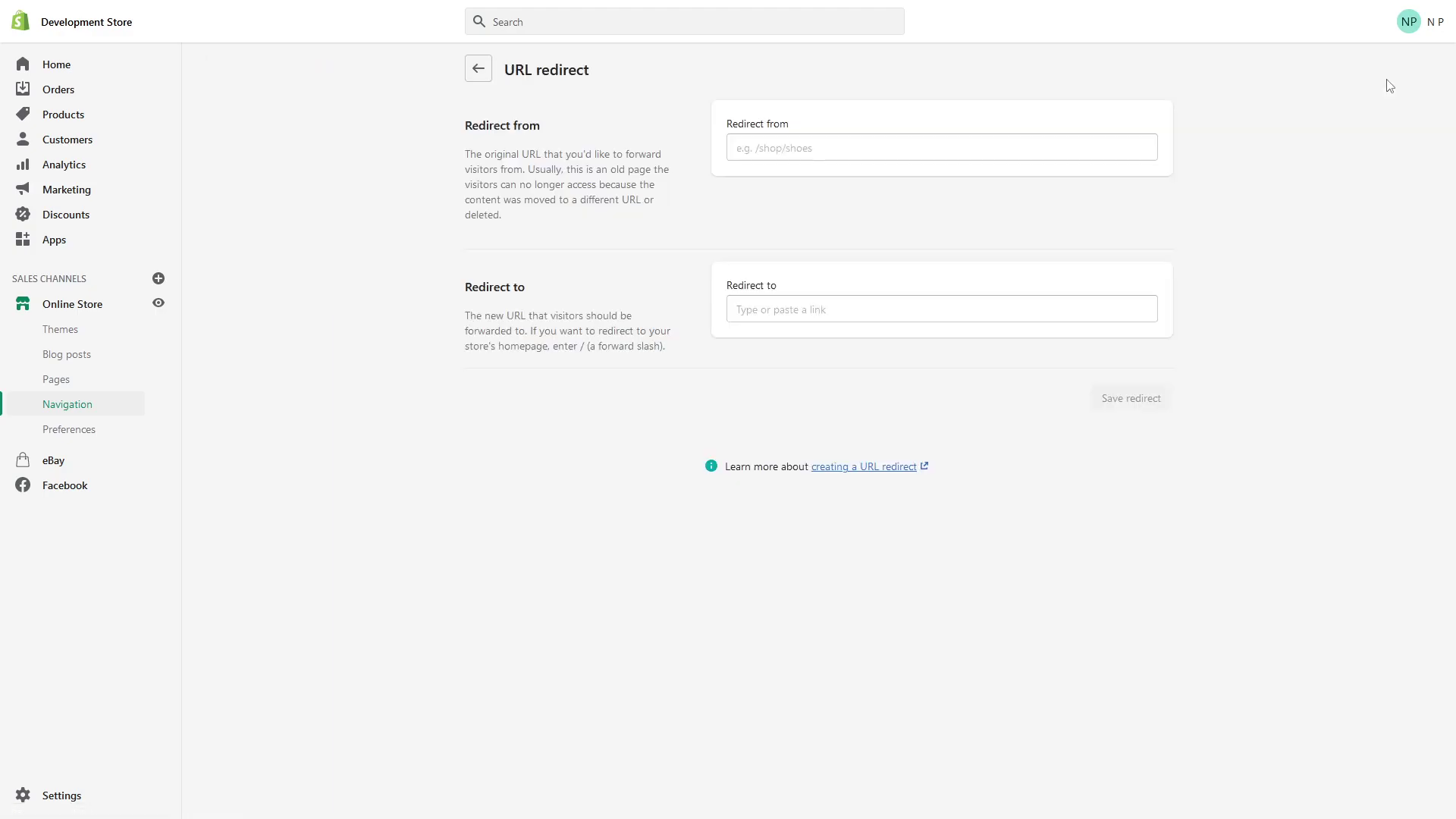
Copy /products/cream-sofa-set/ from the 404 page into the Redirect from field
{"action": "mouse_move", "coordinate": [372, 4]}
{"action": "left_click", "coordinate": [76, 17]}
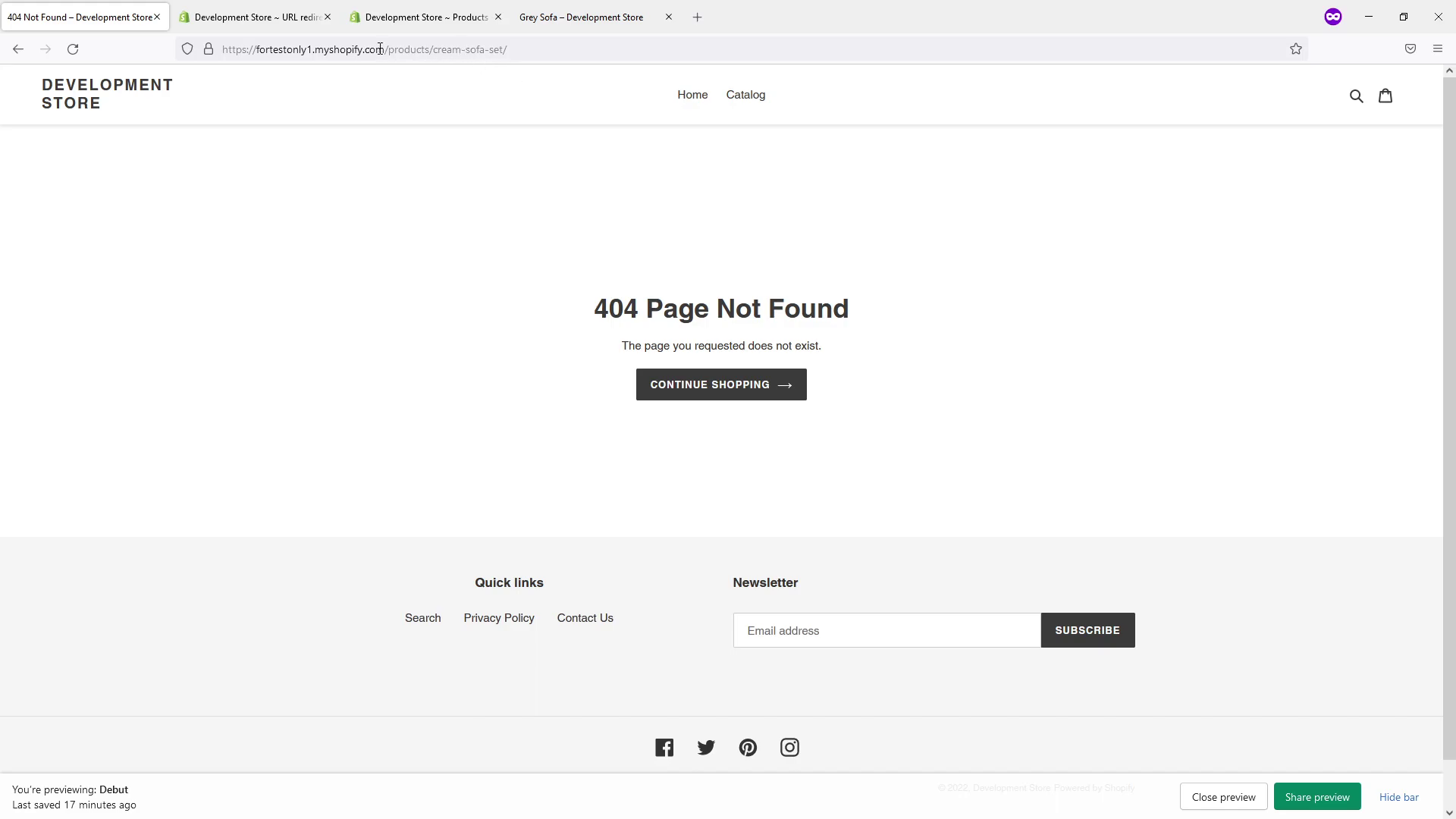
{"action": "left_click_drag", "start_coordinate": [383, 49], "coordinate": [511, 51]}
{"action": "key", "text": "ctrl+c"}
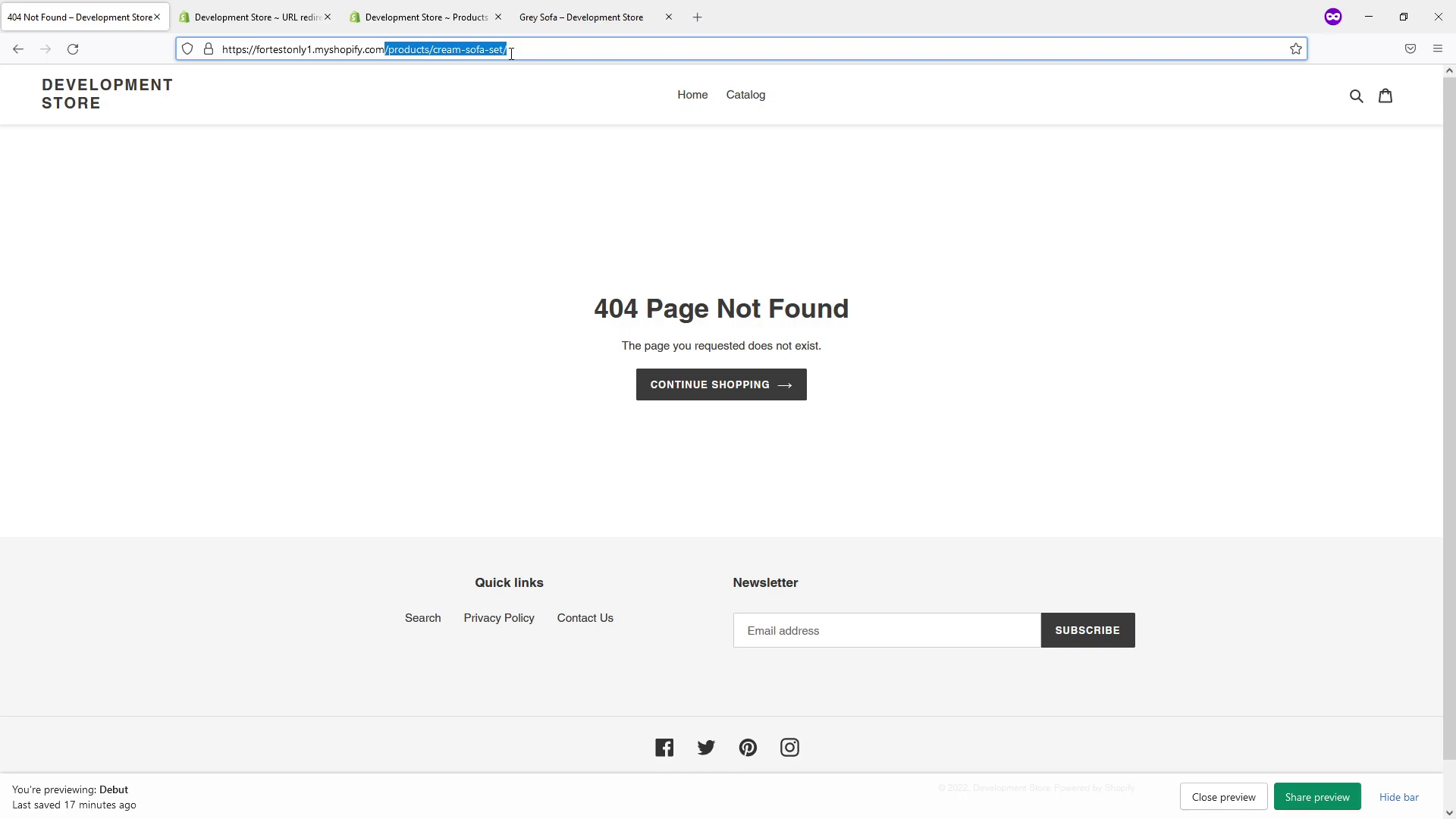
{"action": "left_click", "coordinate": [317, 11]}
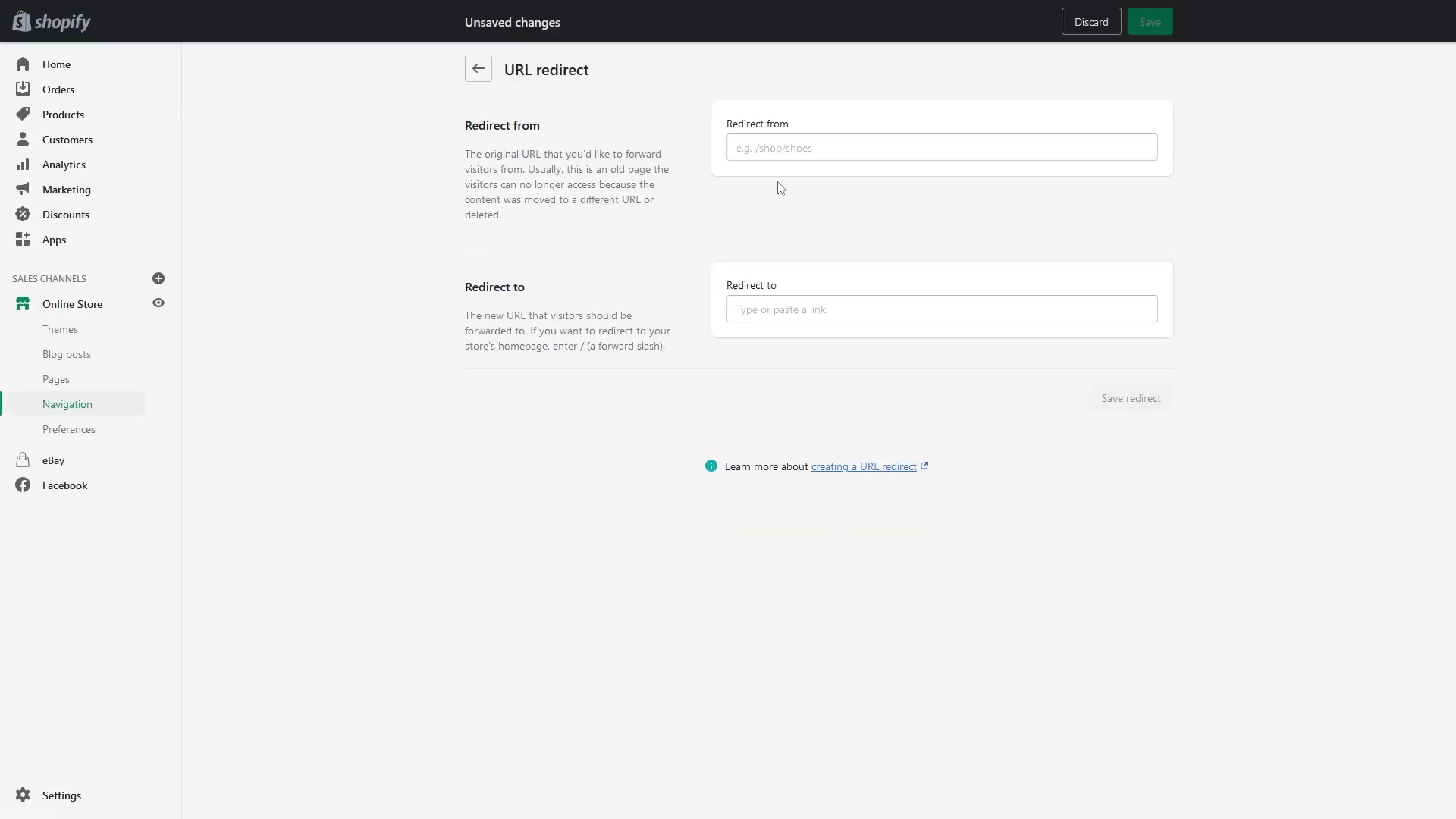
{"action": "left_click", "coordinate": [759, 147]}
{"action": "key", "text": "ctrl+v"}
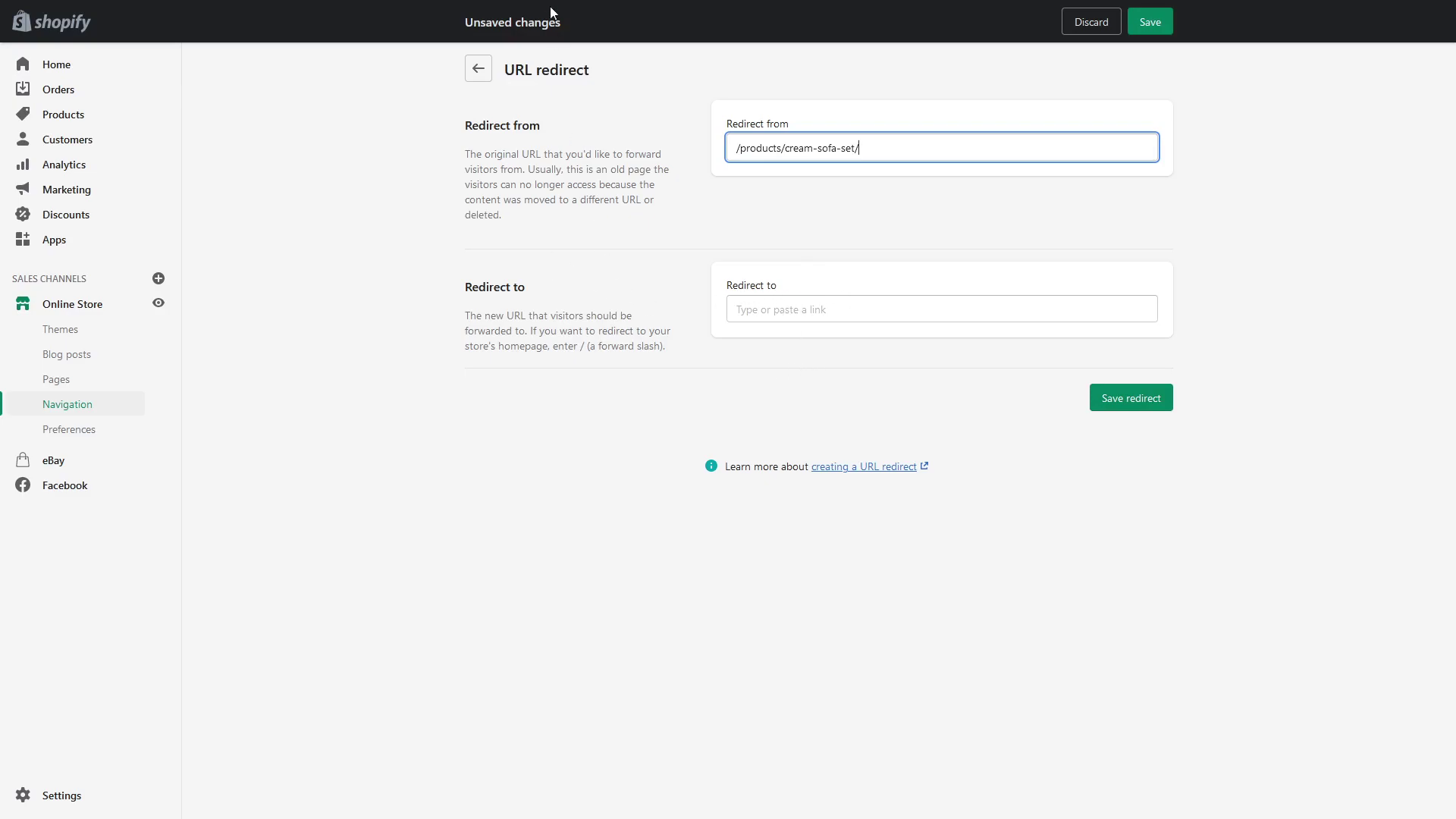
Copy /products/grey-sofa from the Grey Sofa page into the Redirect to field
{"action": "mouse_move", "coordinate": [549, 6]}
{"action": "left_click", "coordinate": [591, 15]}
{"action": "left_click", "coordinate": [534, 47]}
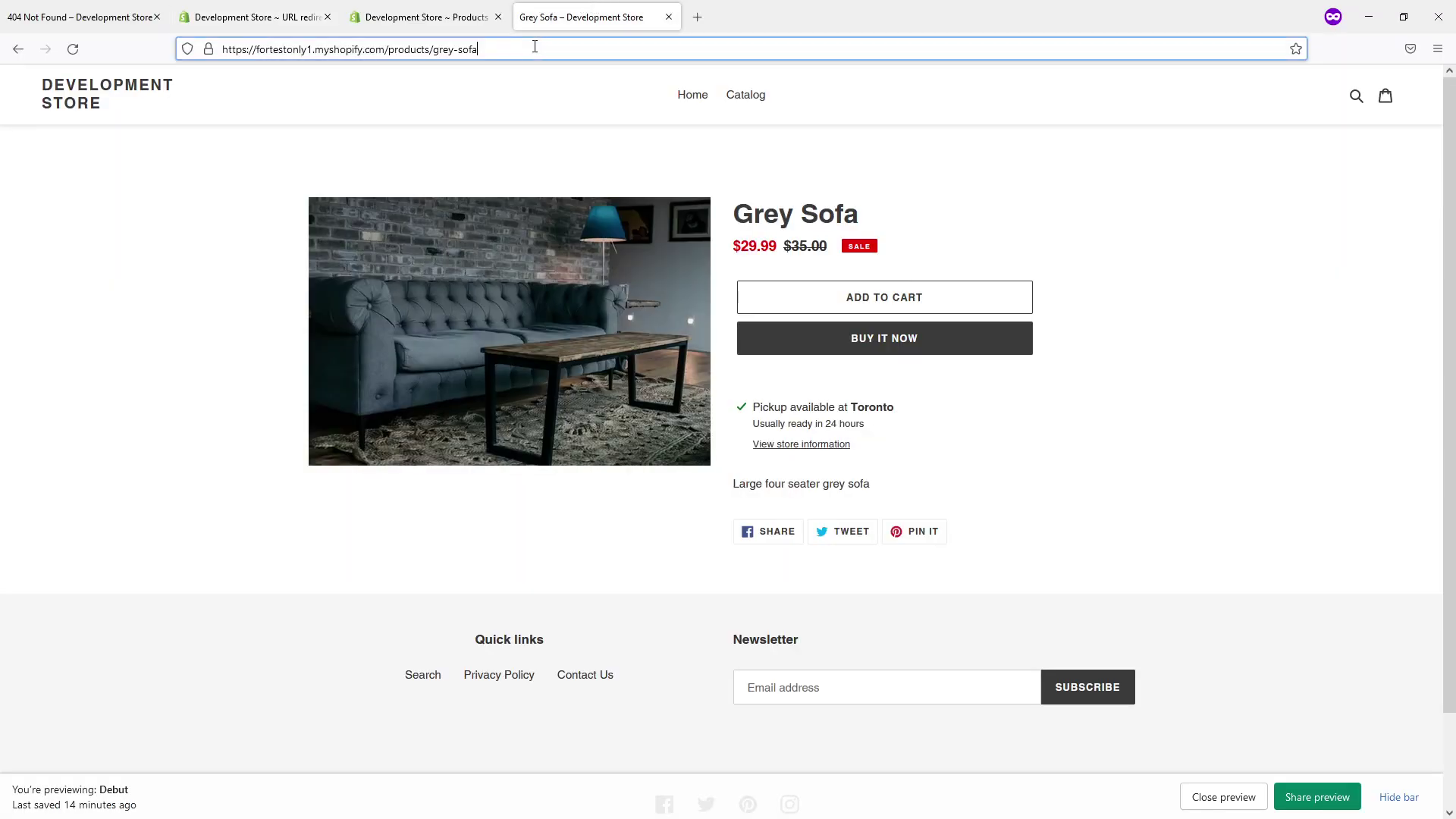
{"action": "left_click_drag", "start_coordinate": [534, 47], "coordinate": [384, 40]}
{"action": "key", "text": "ctrl+c"}
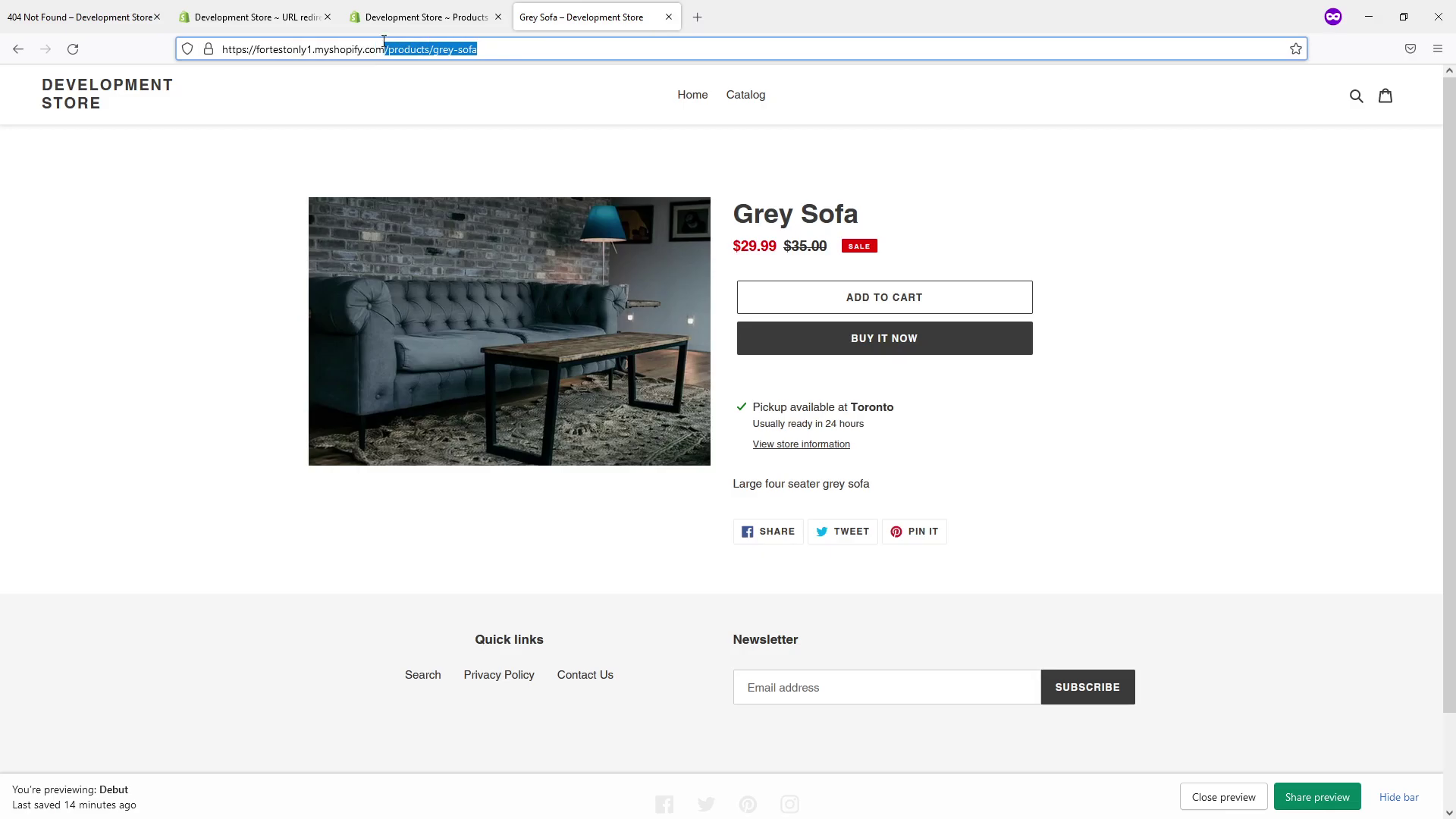
{"action": "left_click", "coordinate": [258, 17]}
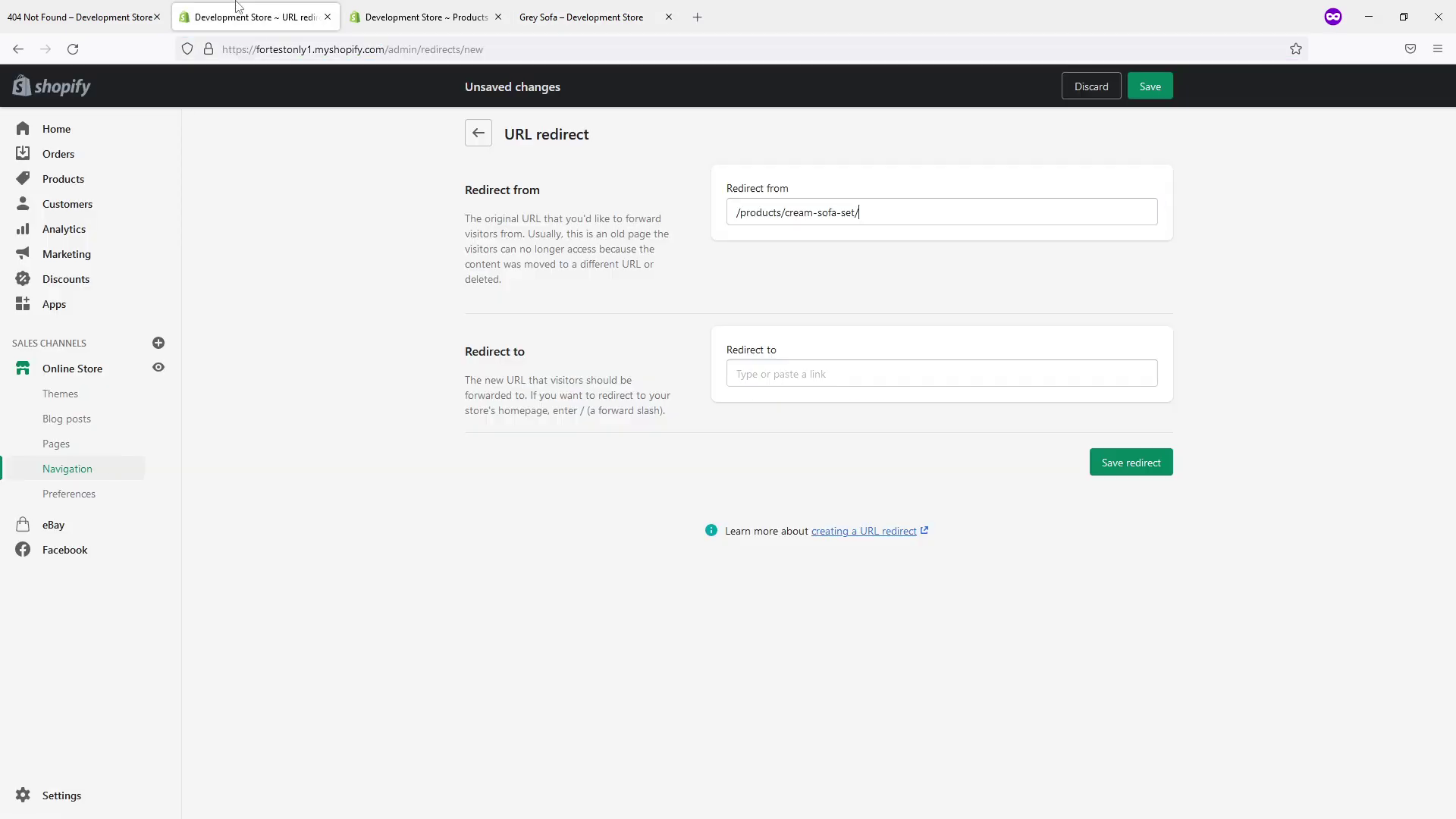
{"action": "left_click", "coordinate": [768, 307]}
{"action": "key", "text": "ctrl+v"}
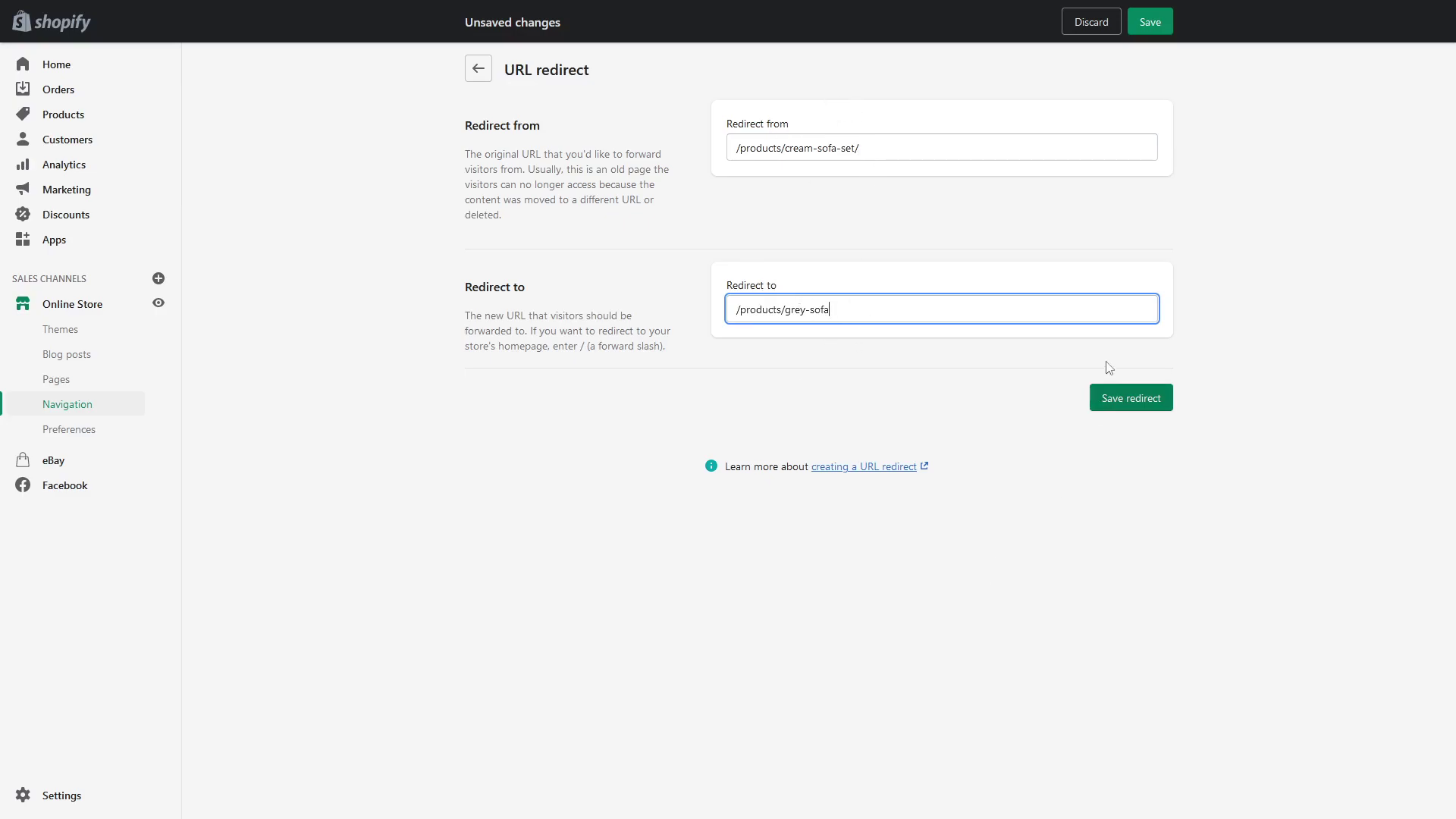
Save the redirect, reload the old cream-sofa-set address to confirm it opens Grey Sofa, then return to the admin
{"action": "left_click", "coordinate": [1136, 411]}
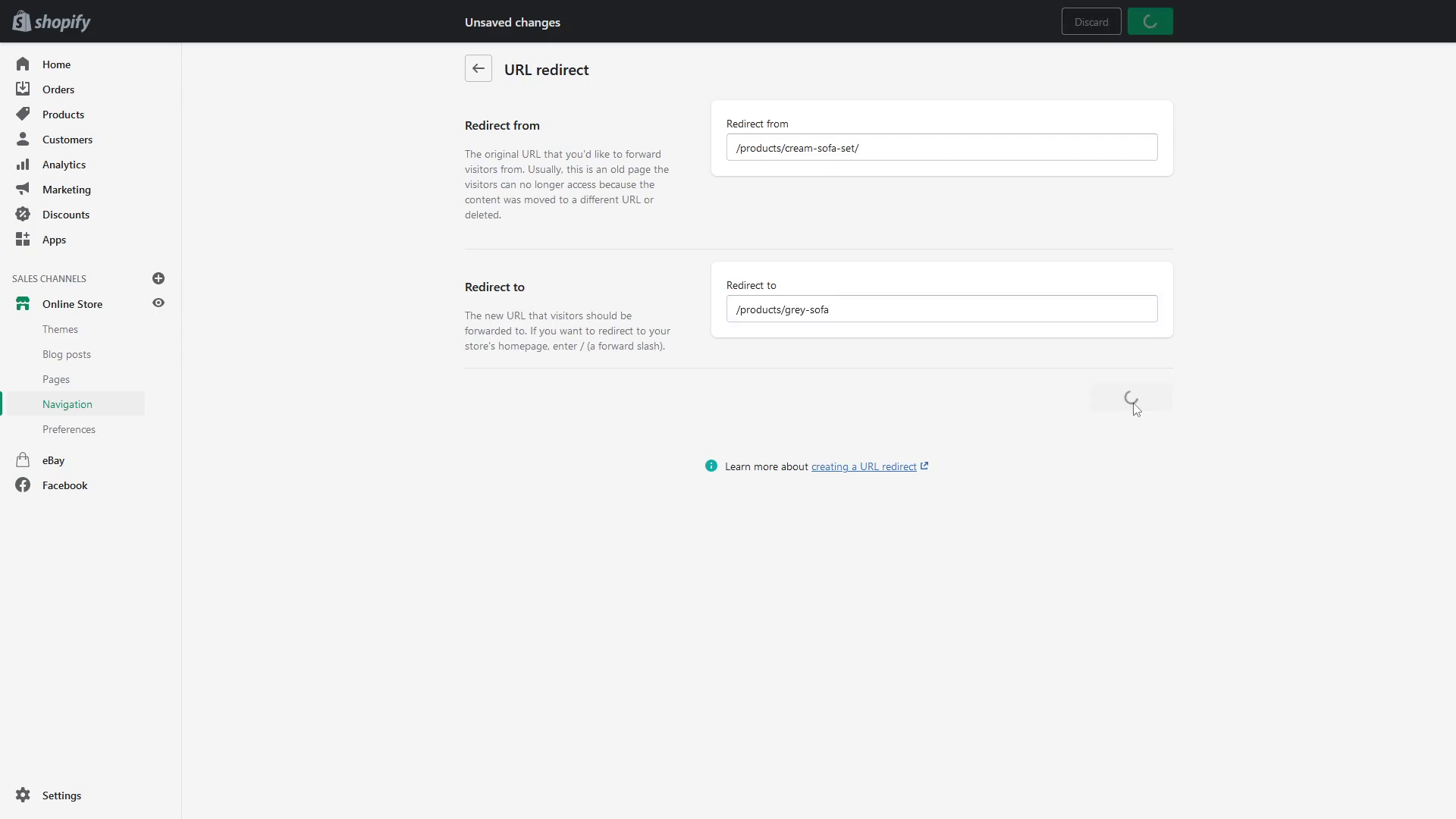
{"action": "mouse_move", "coordinate": [281, 5]}
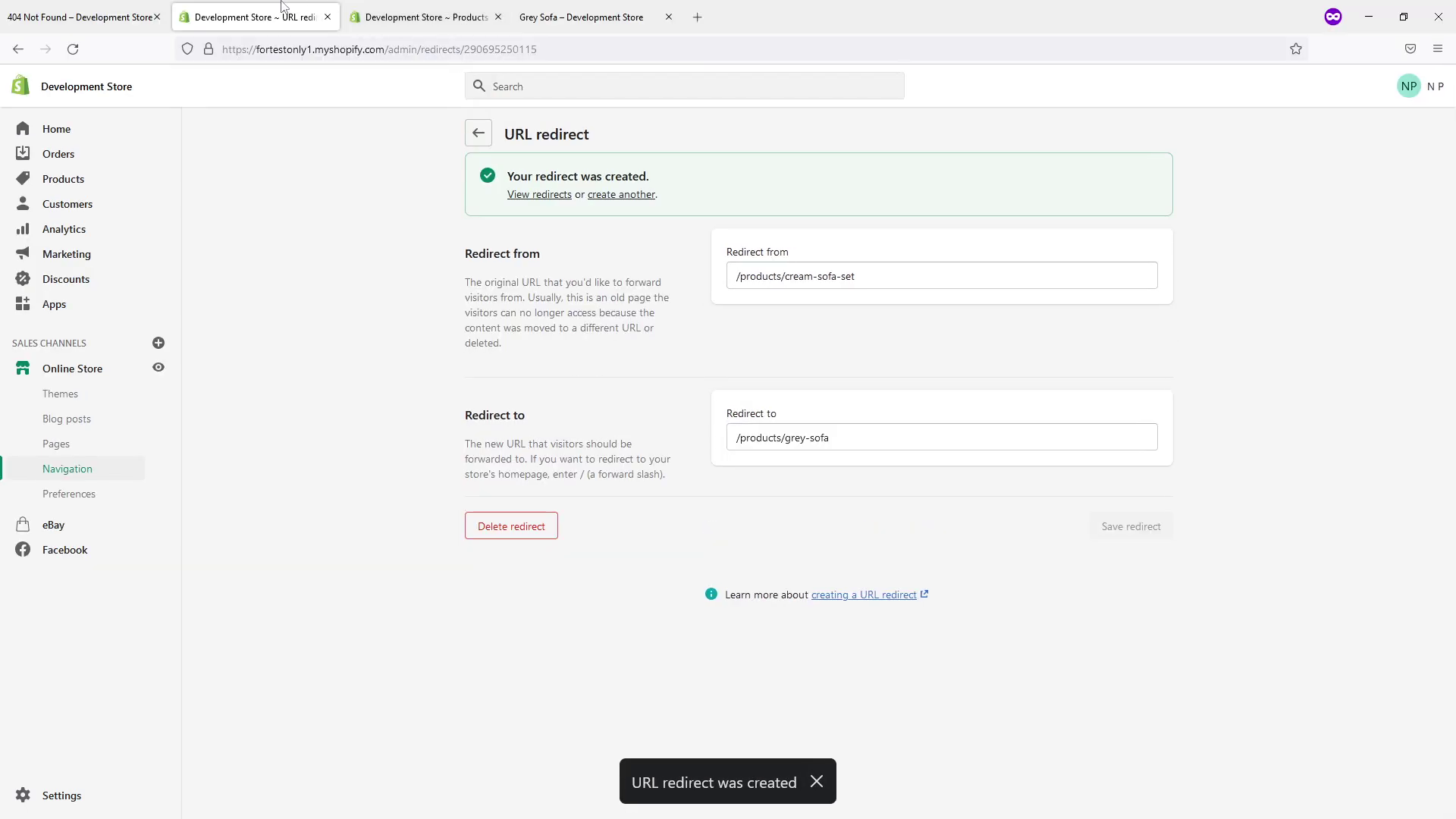
{"action": "left_click", "coordinate": [121, 13]}
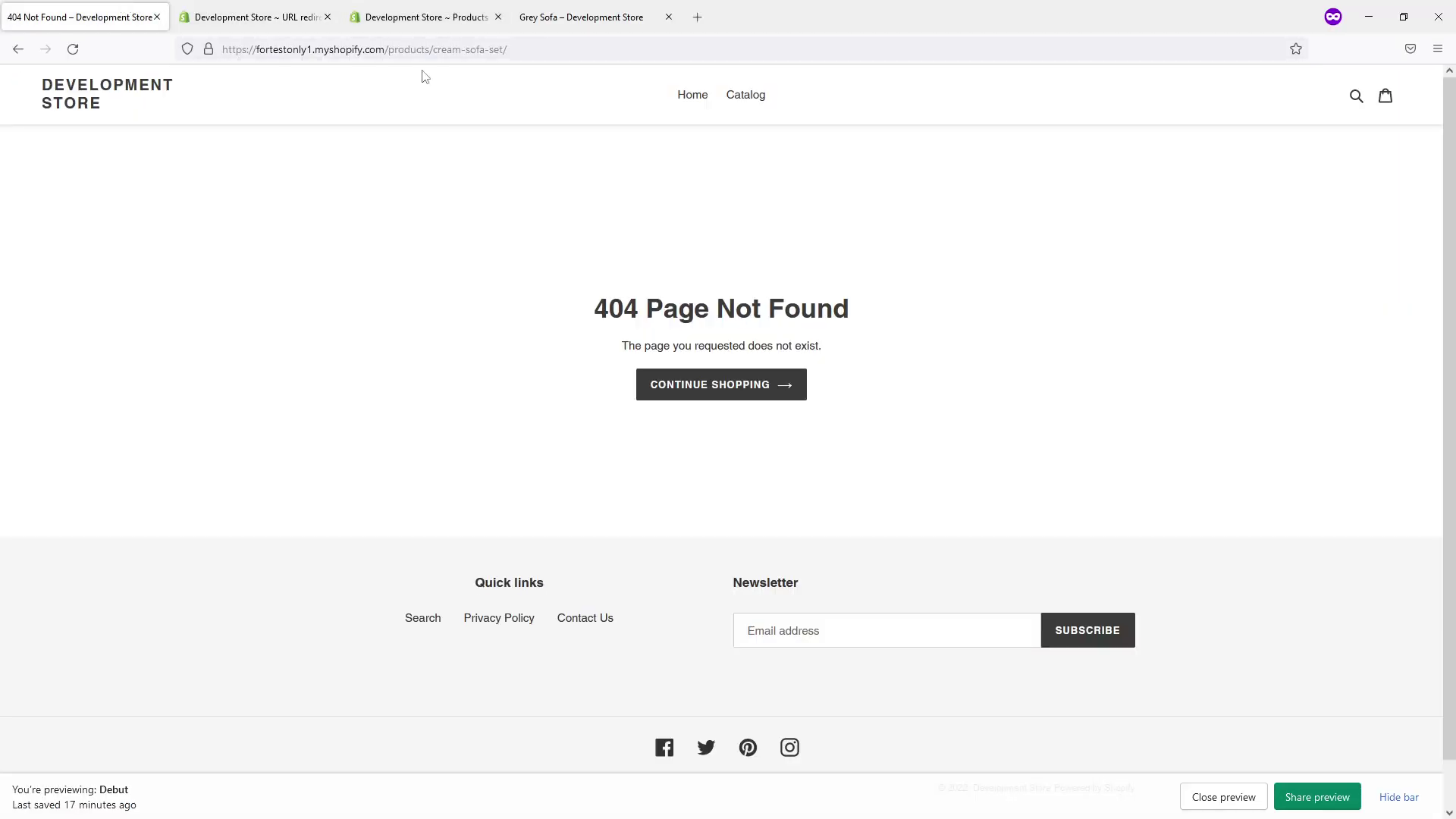
{"action": "left_click", "coordinate": [475, 50]}
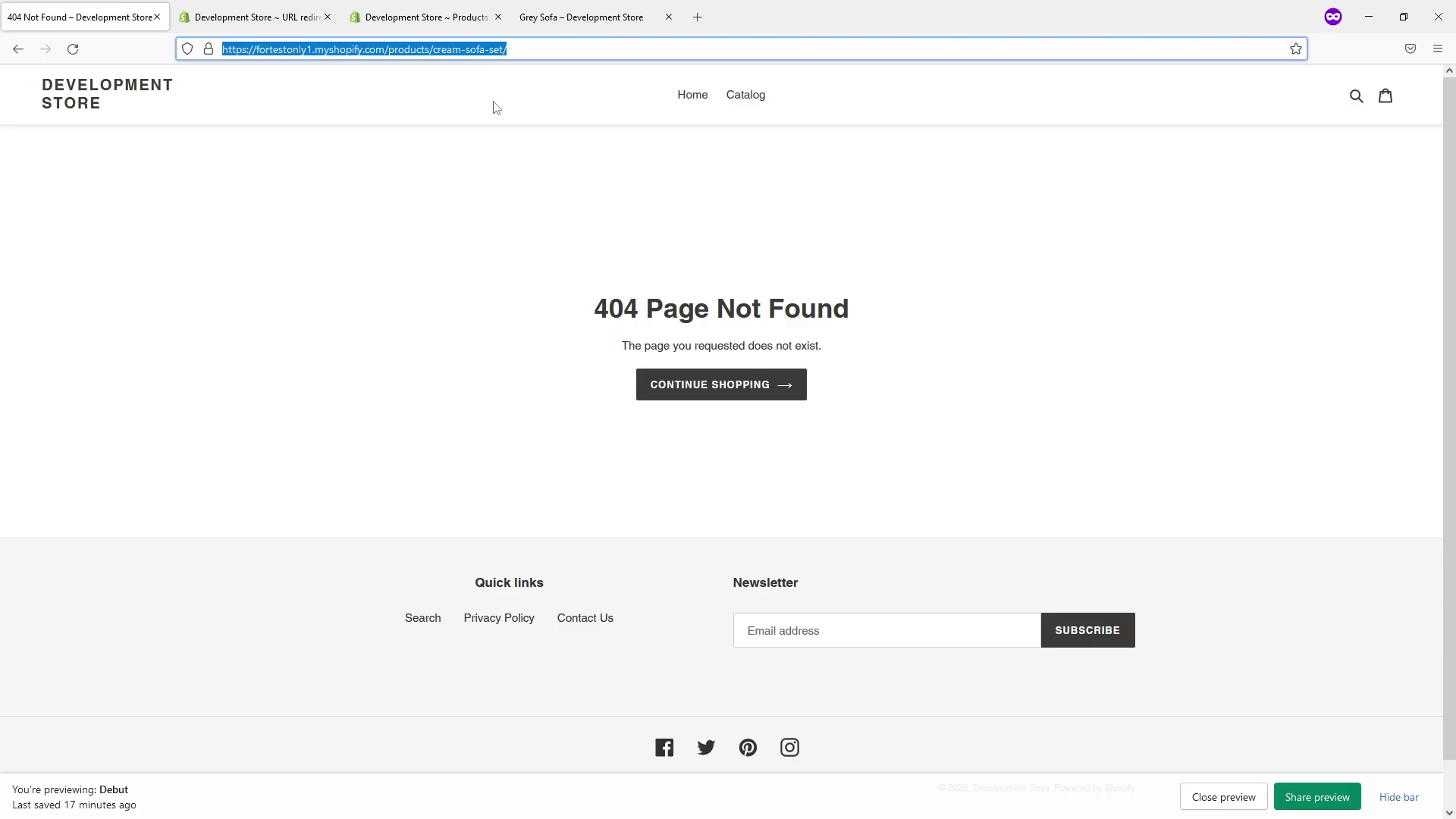
{"action": "key", "text": "Return"}
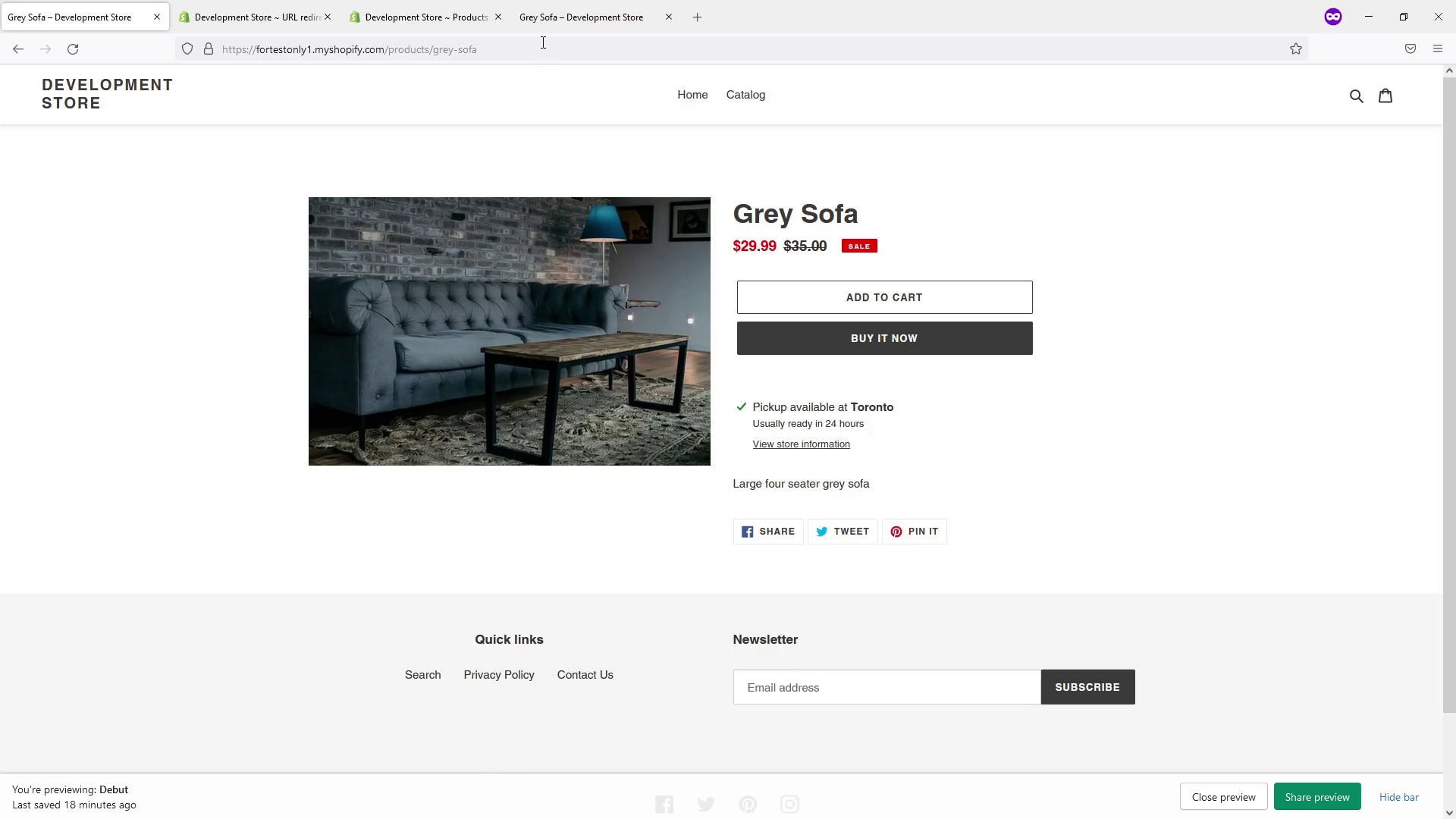
{"action": "left_click", "coordinate": [258, 17]}
{"action": "key", "text": "F11"}
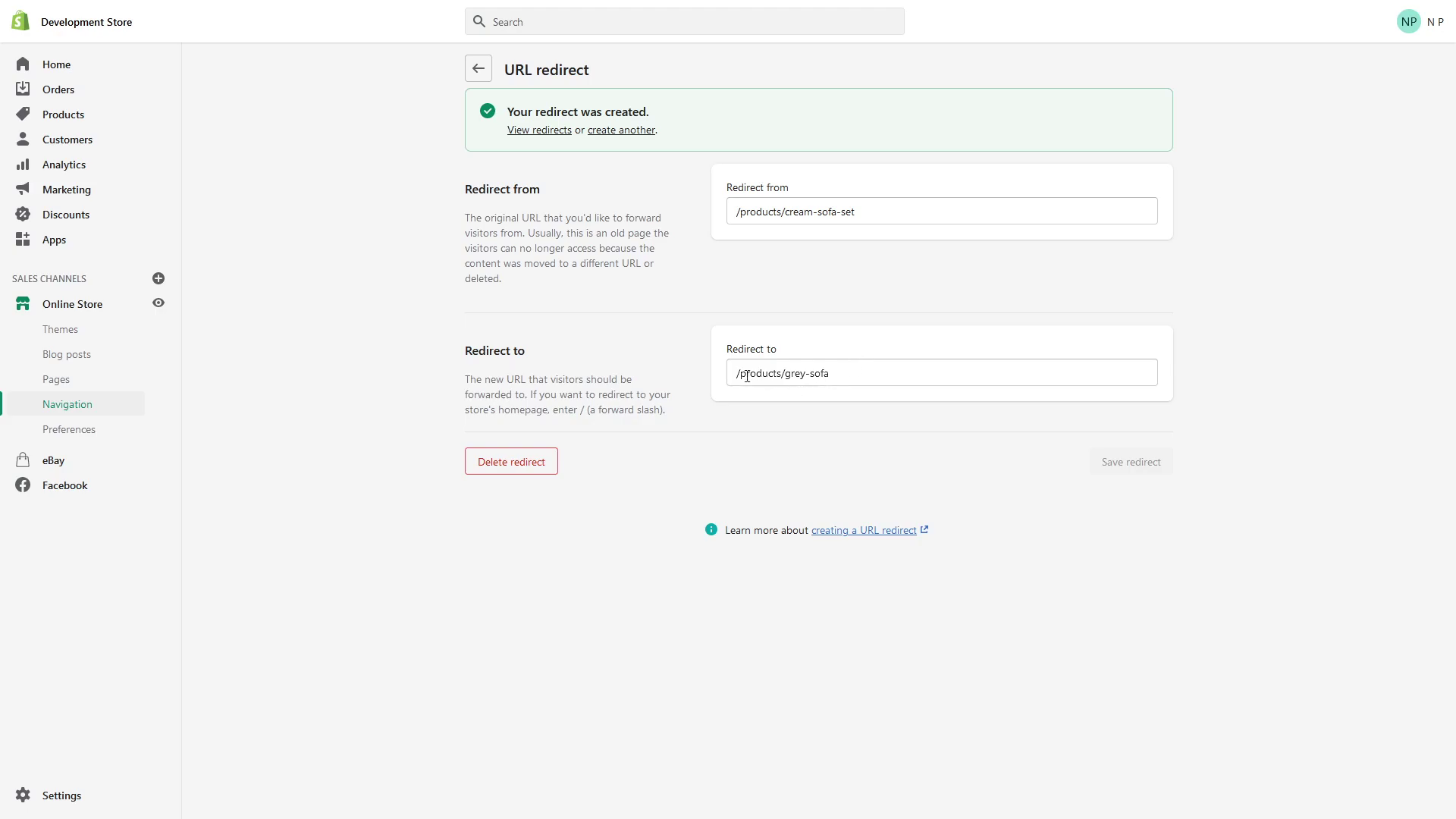
Change the Redirect to value from /products/grey-sofa to just / and save
{"action": "left_click_drag", "start_coordinate": [743, 365], "coordinate": [939, 370]}
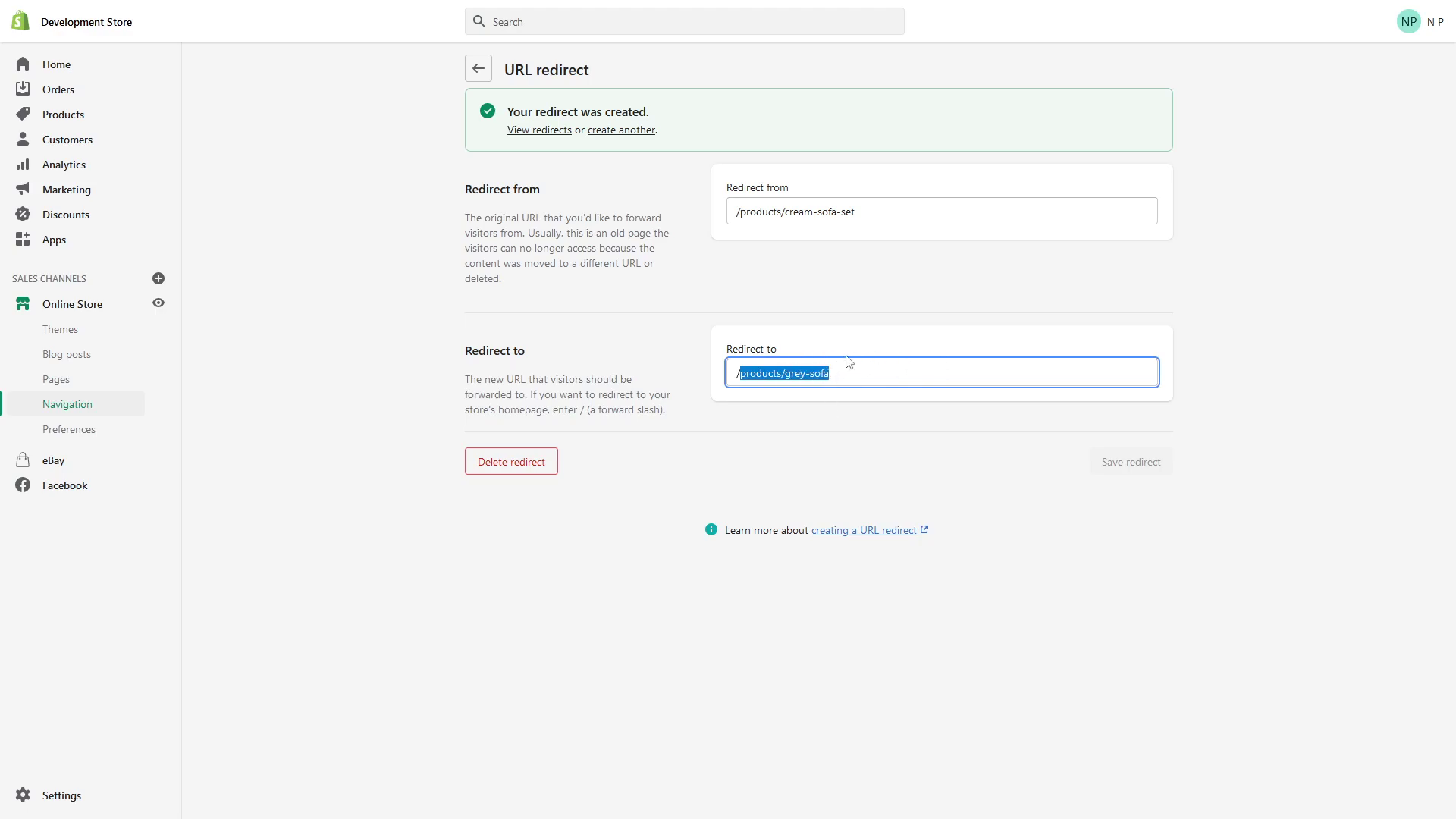
{"action": "key", "text": "BackSpace"}
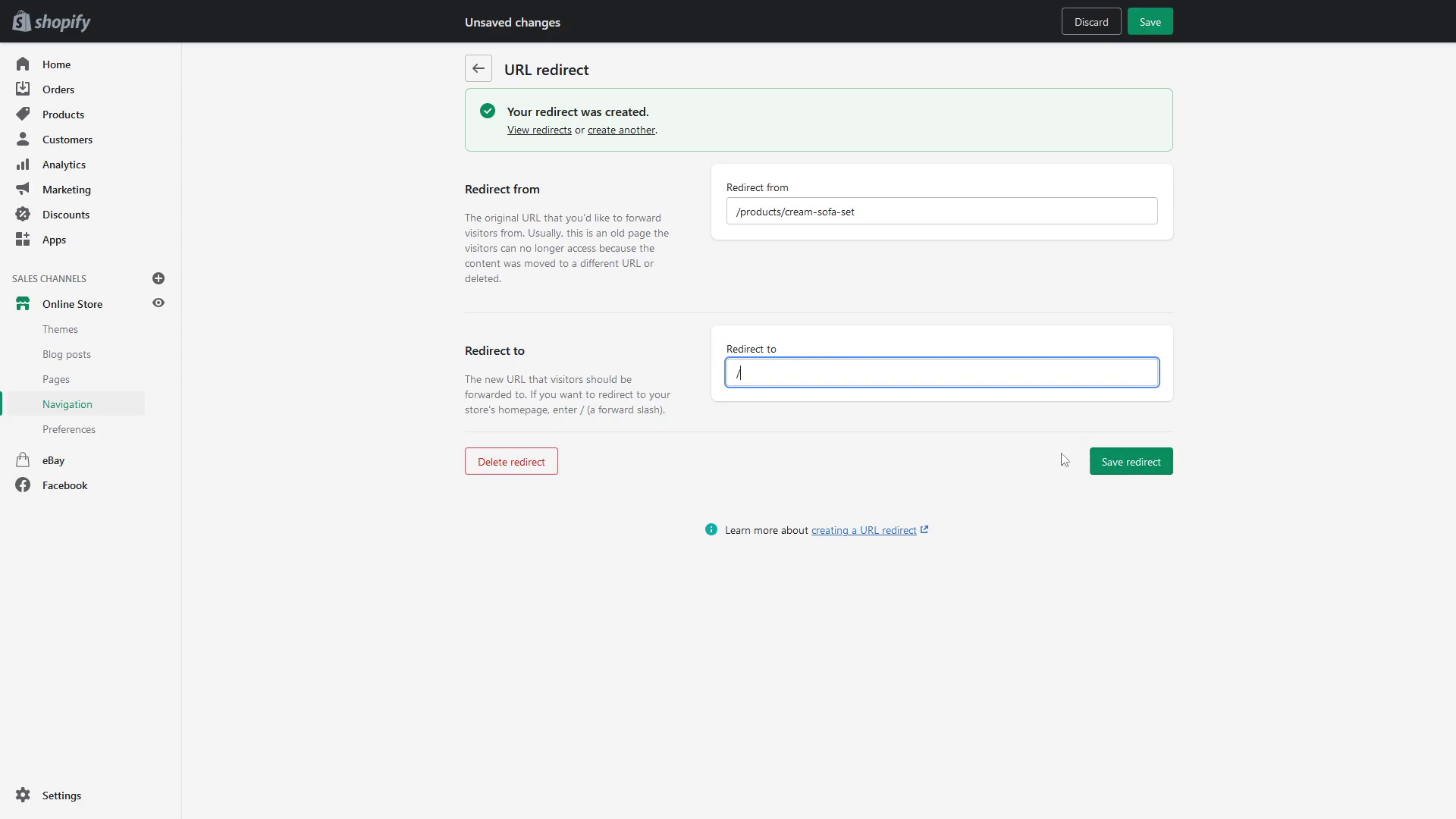
{"action": "left_click", "coordinate": [1130, 466]}
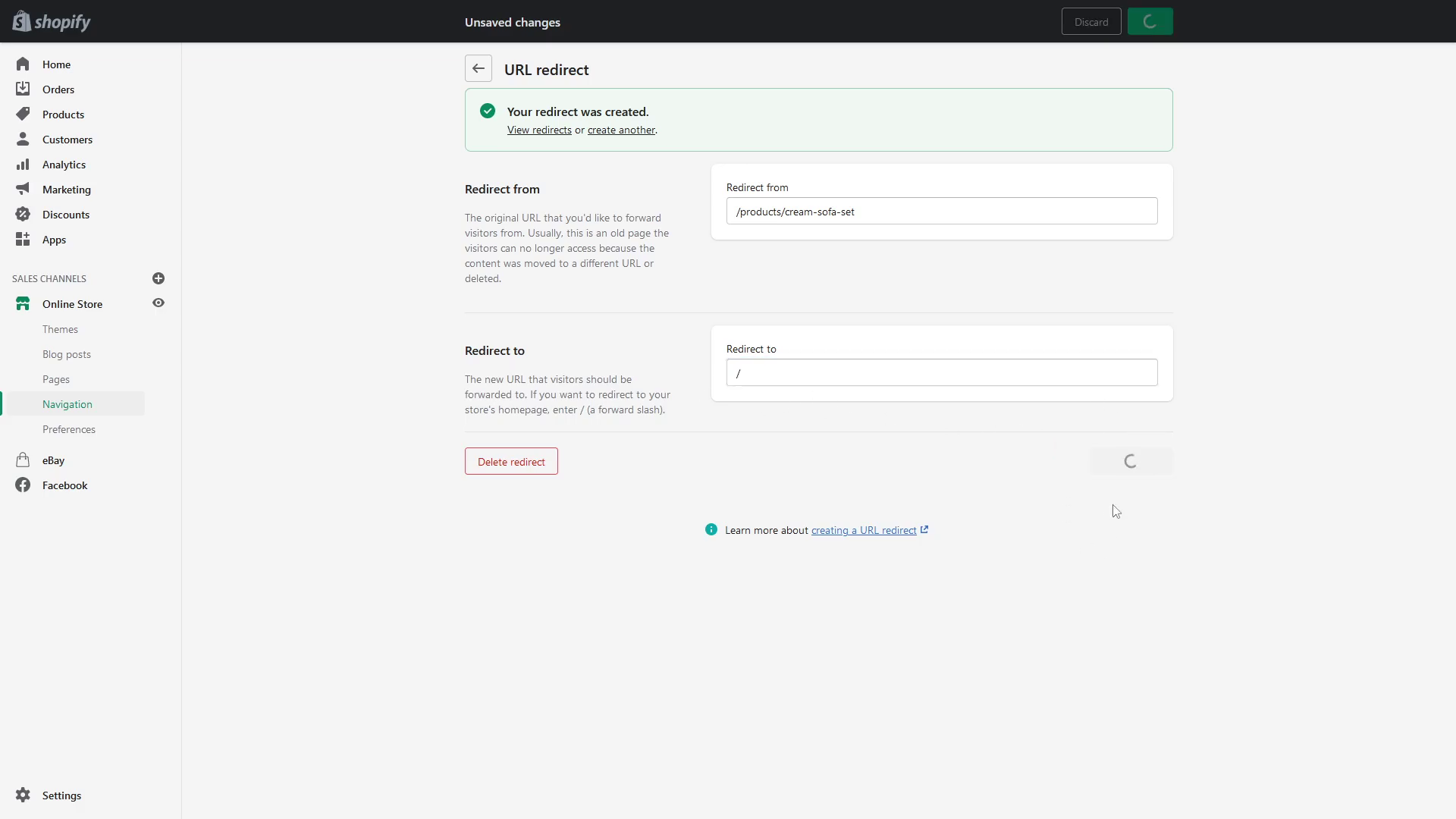
Load the copied /products/cream-sofa-set path in the storefront tab to test the redirect
{"action": "left_click_drag", "start_coordinate": [871, 202], "coordinate": [338, 211]}
{"action": "key", "text": "ctrl+c"}
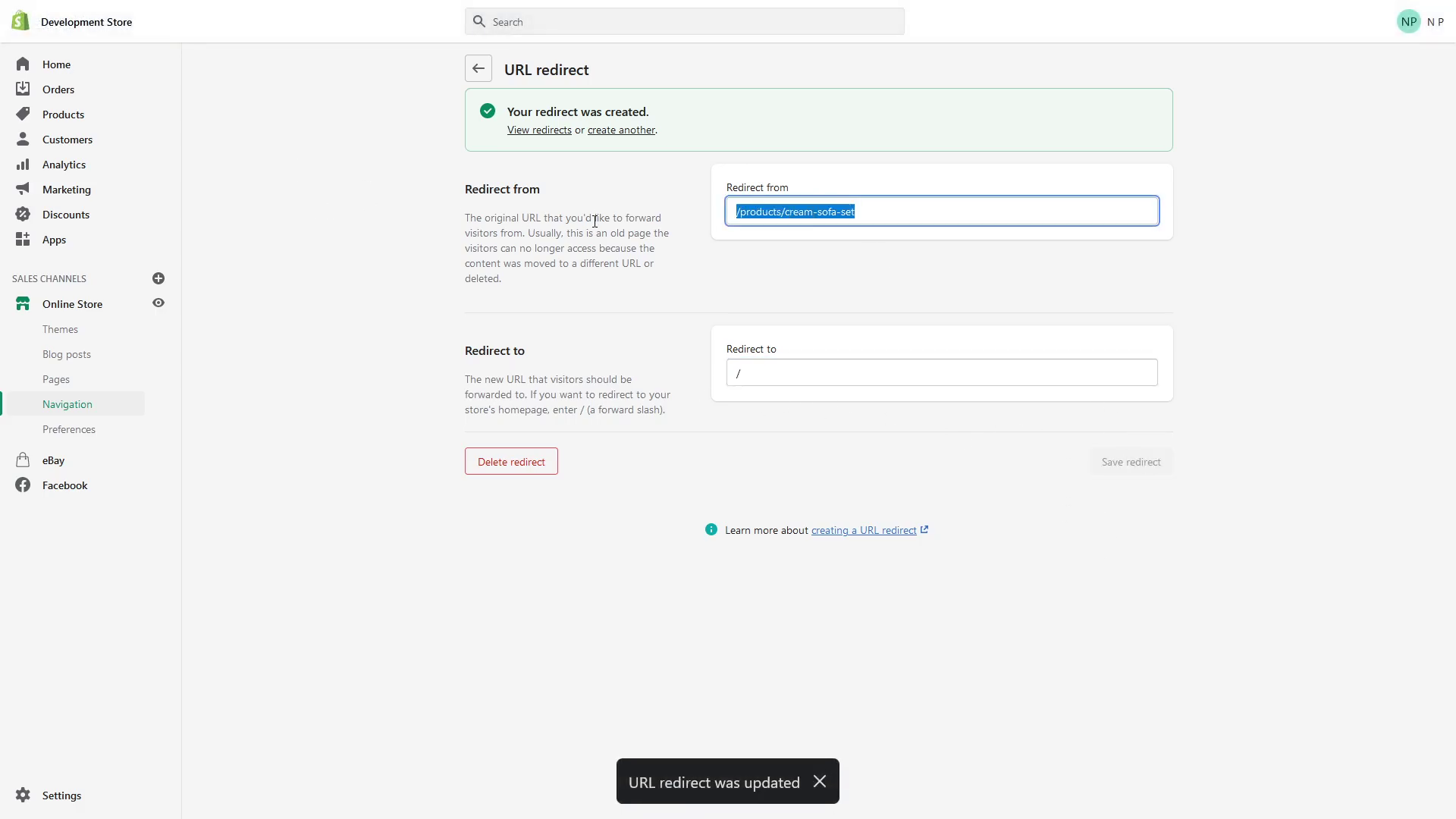
{"action": "mouse_move", "coordinate": [296, 4]}
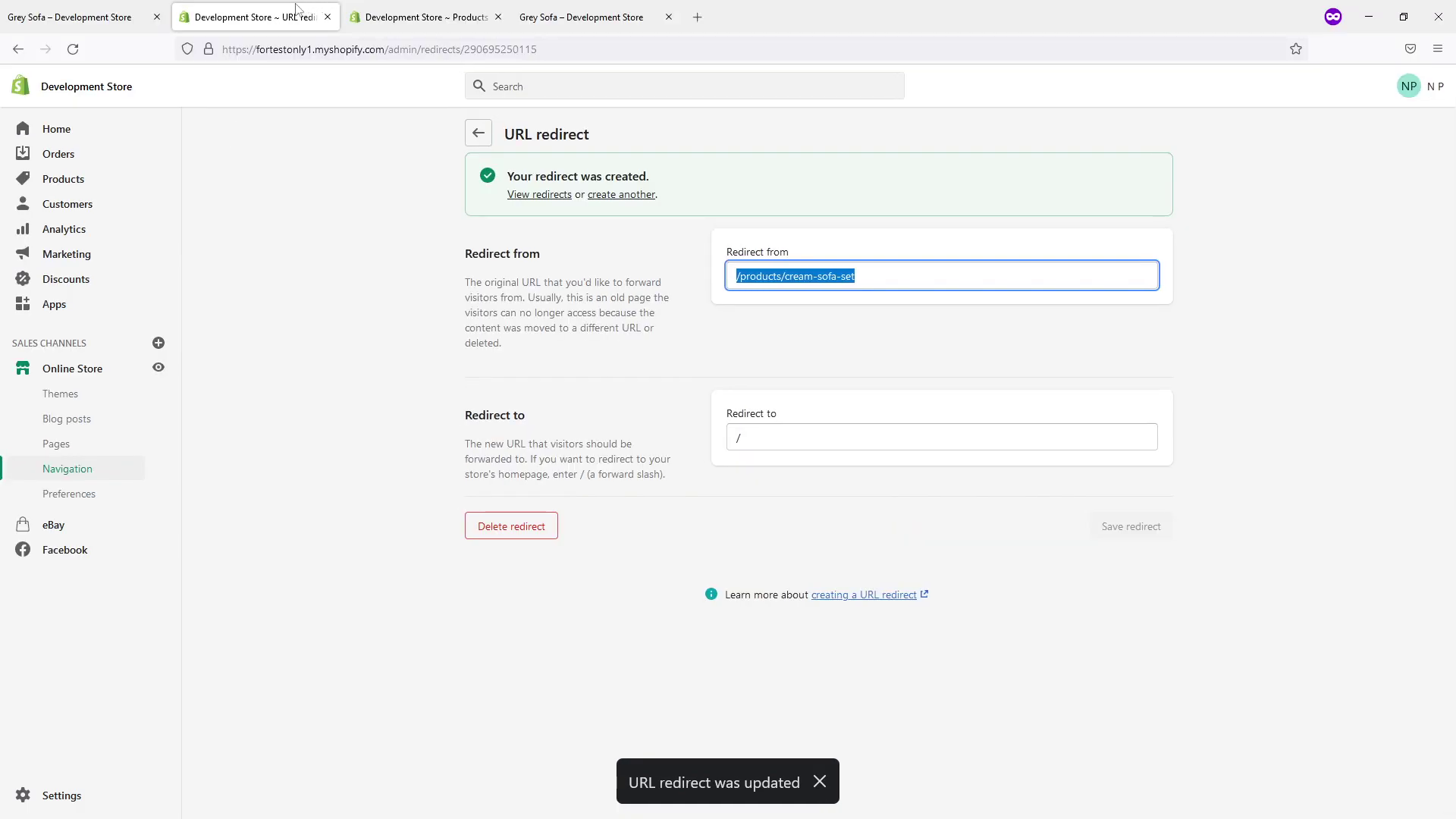
{"action": "left_click", "coordinate": [132, 6]}
{"action": "left_click_drag", "start_coordinate": [485, 49], "coordinate": [384, 69]}
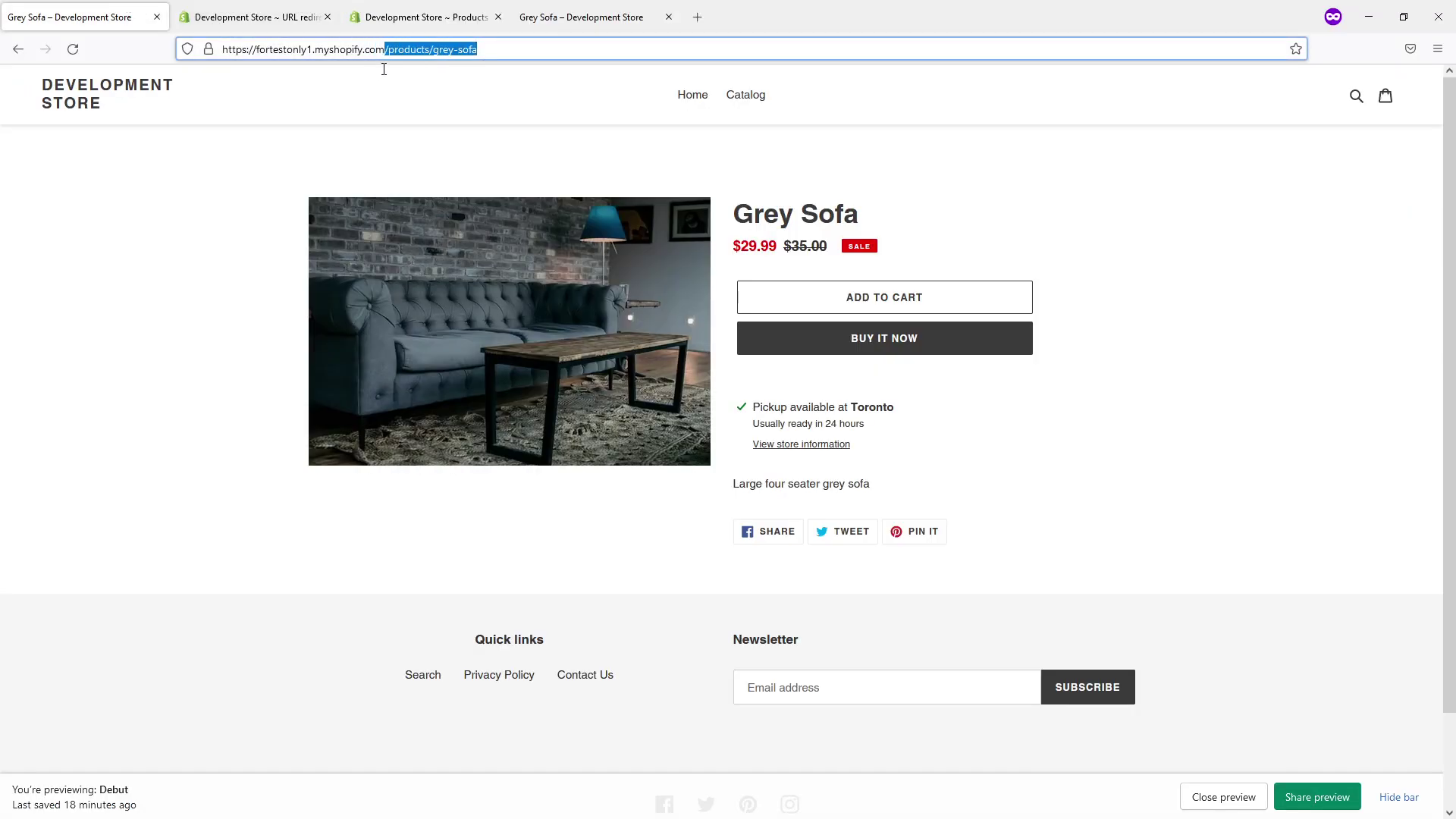
{"action": "key", "text": "ctrl+v"}
{"action": "key", "text": "Return"}
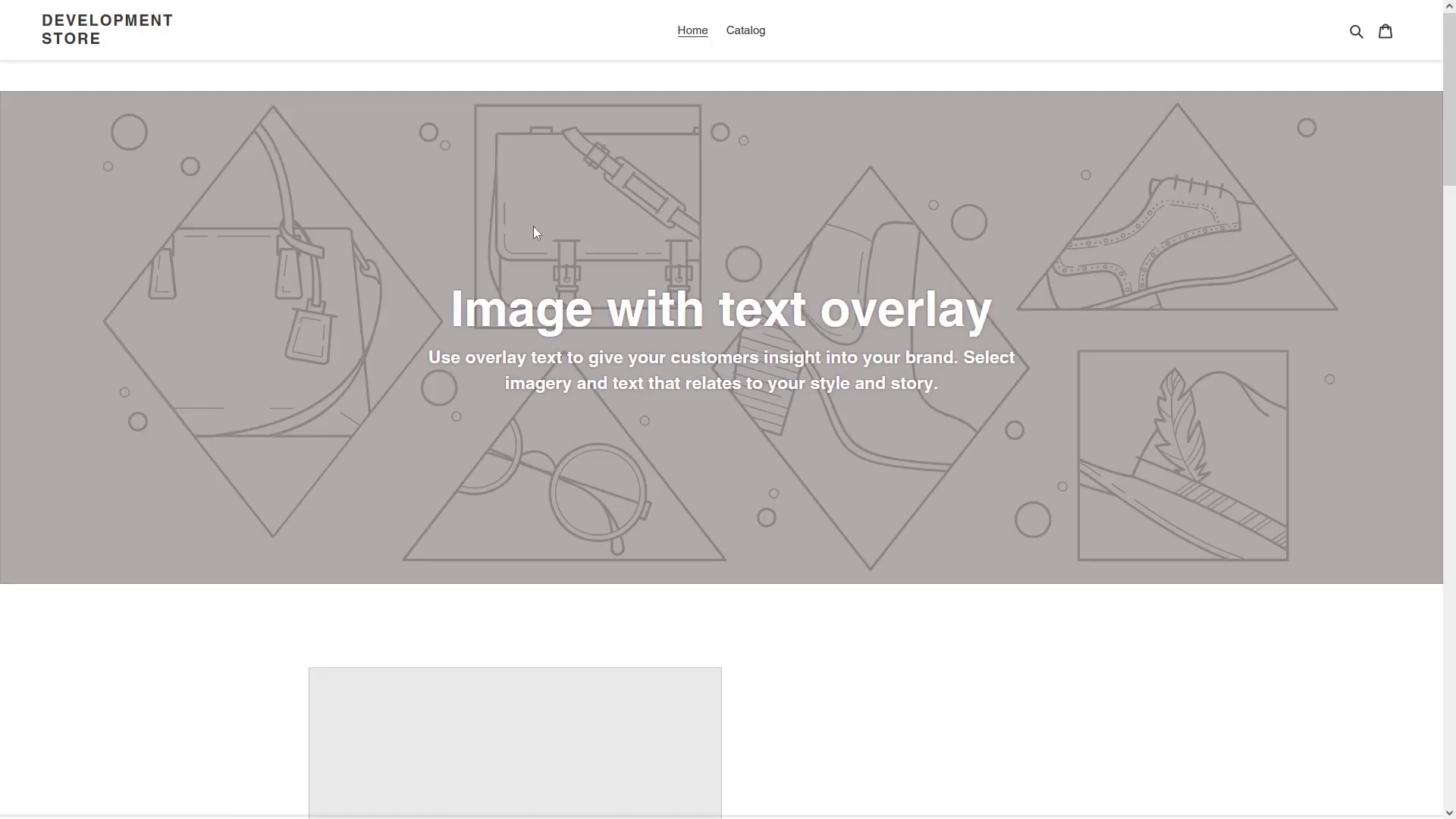
Confirm the storefront tab now shows the store home page
{"action": "mouse_move", "coordinate": [360, 6]}
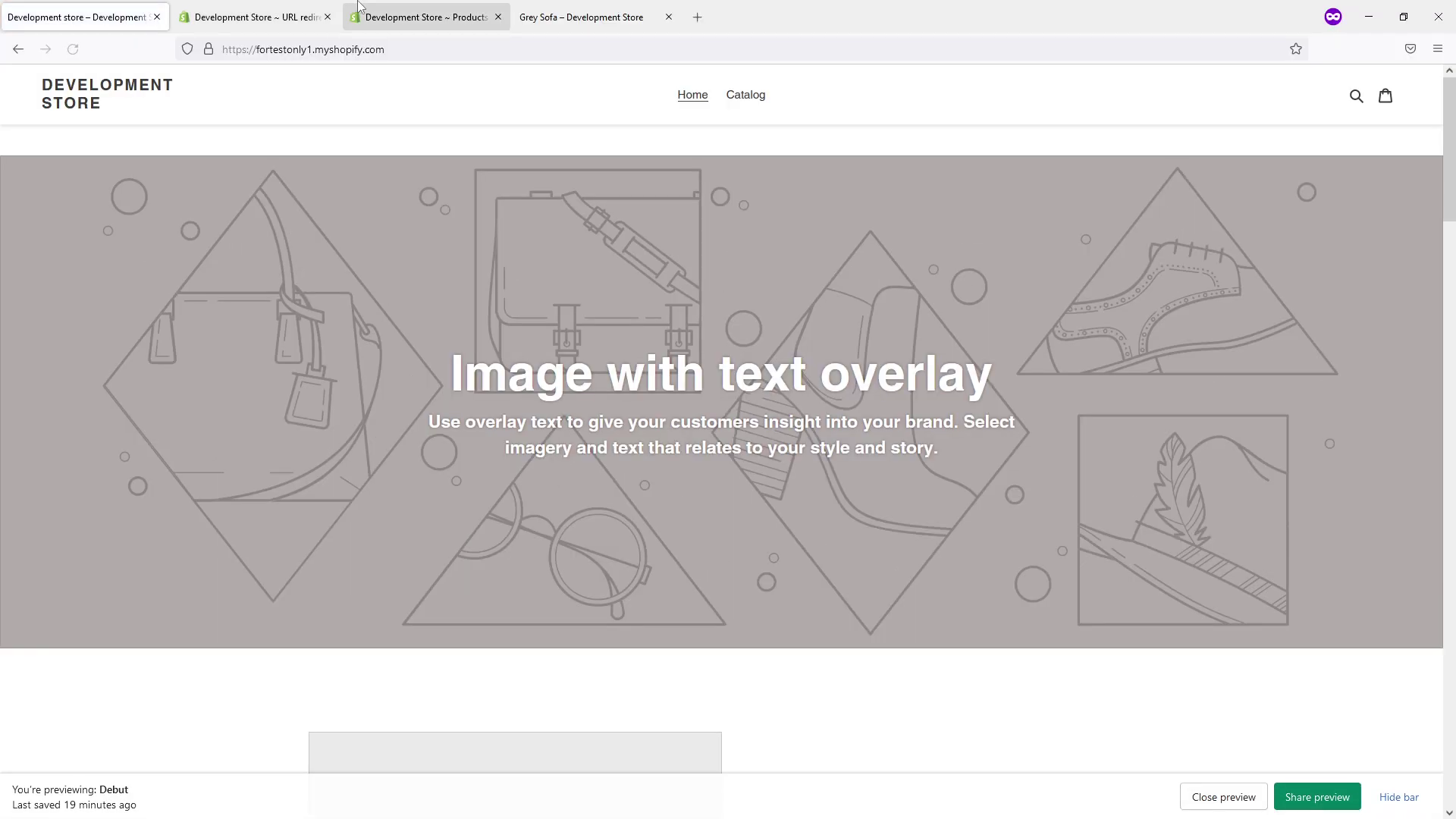
{"action": "left_click", "coordinate": [251, 16]}
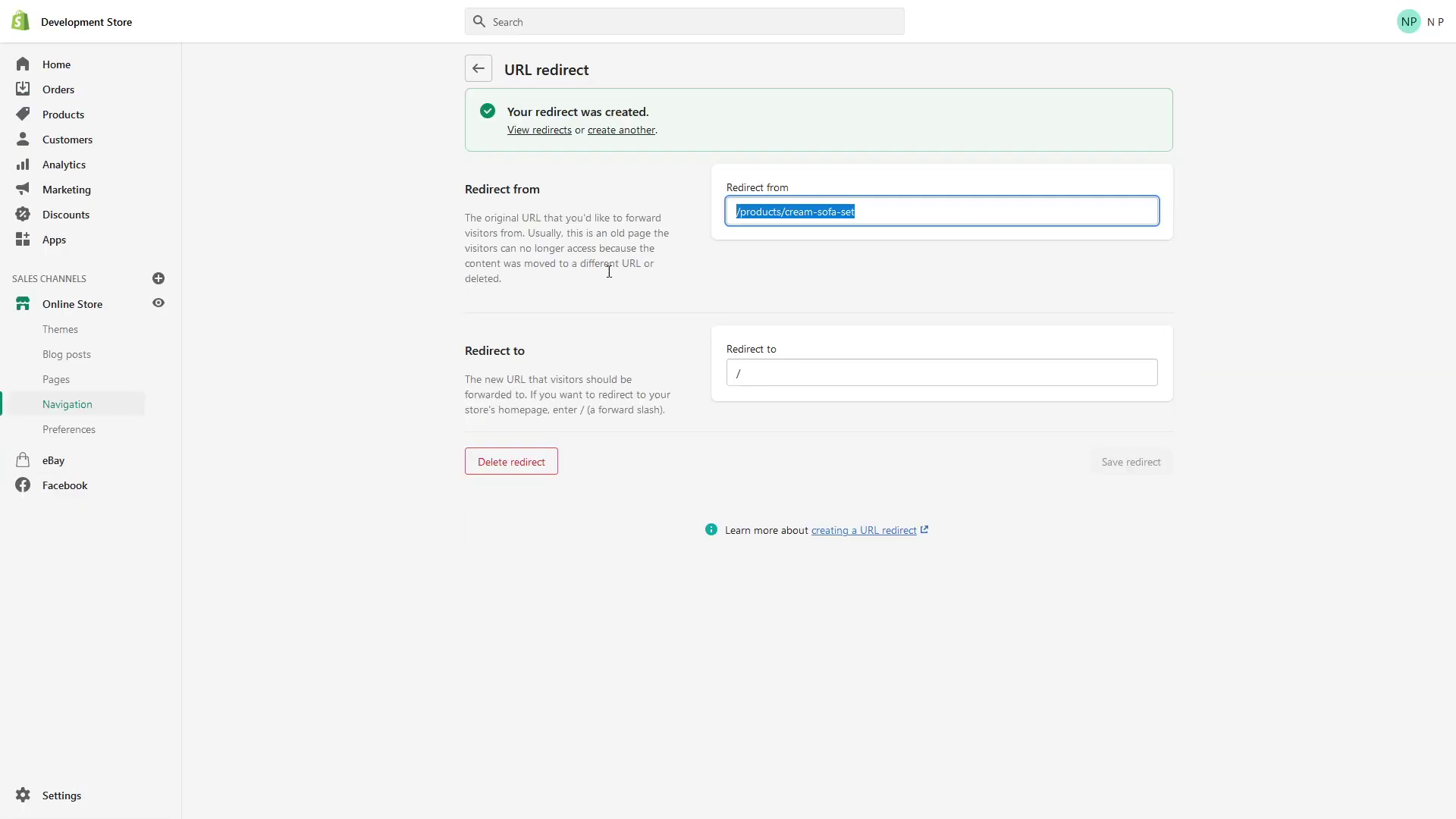
{"action": "mouse_move", "coordinate": [119, 6]}
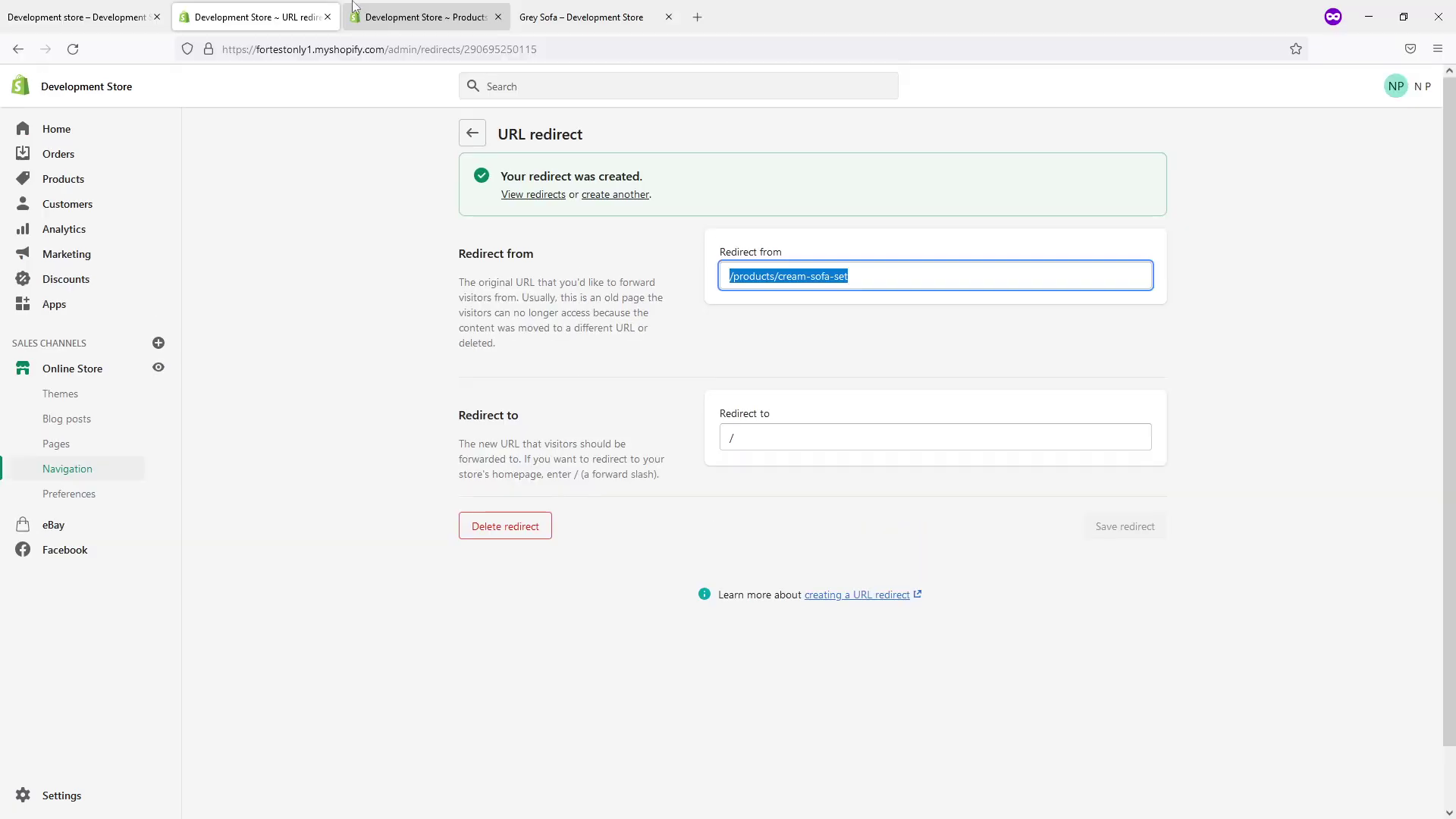
{"action": "left_click", "coordinate": [125, 9]}
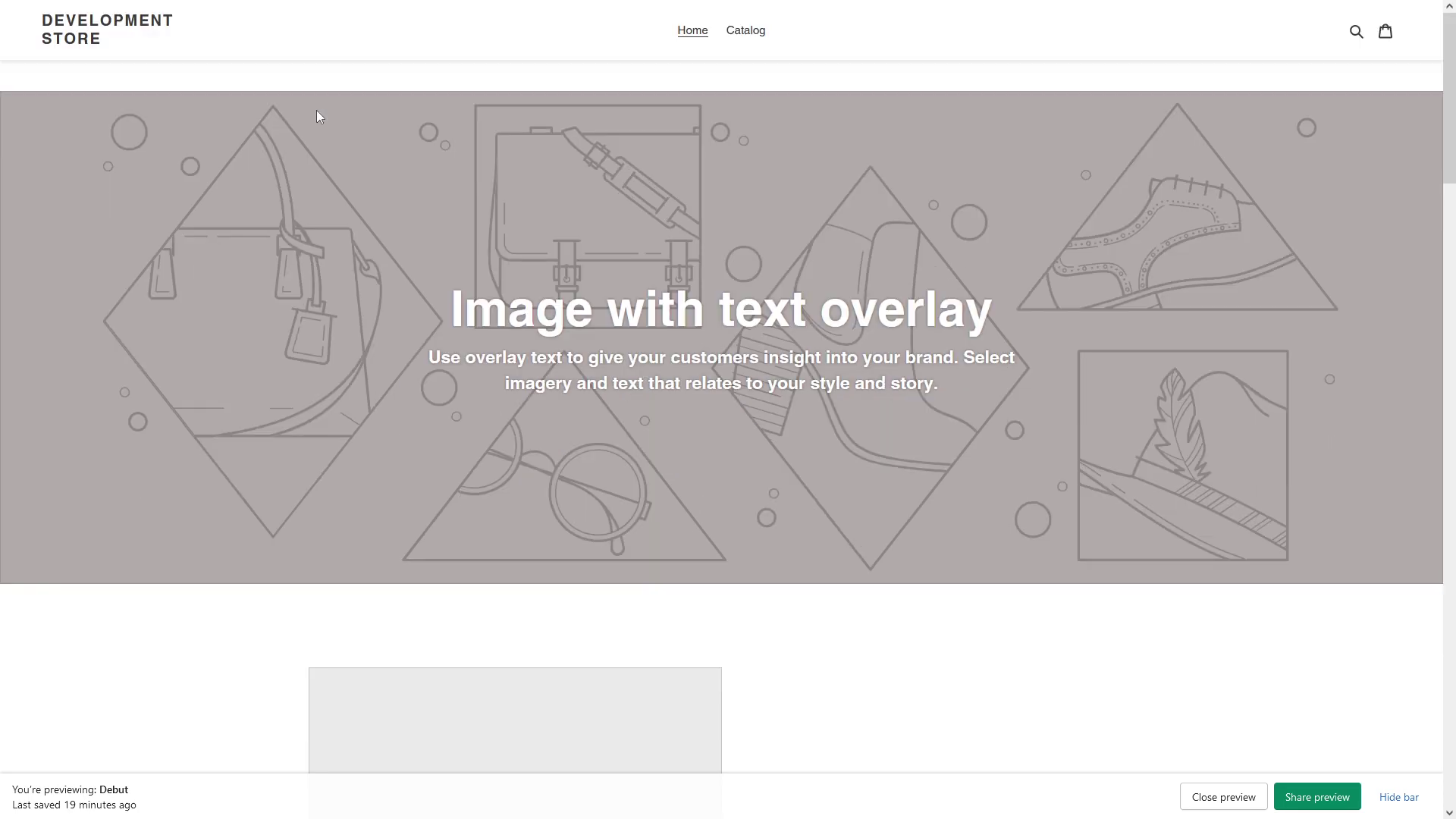
{"action": "mouse_move", "coordinate": [432, 6]}
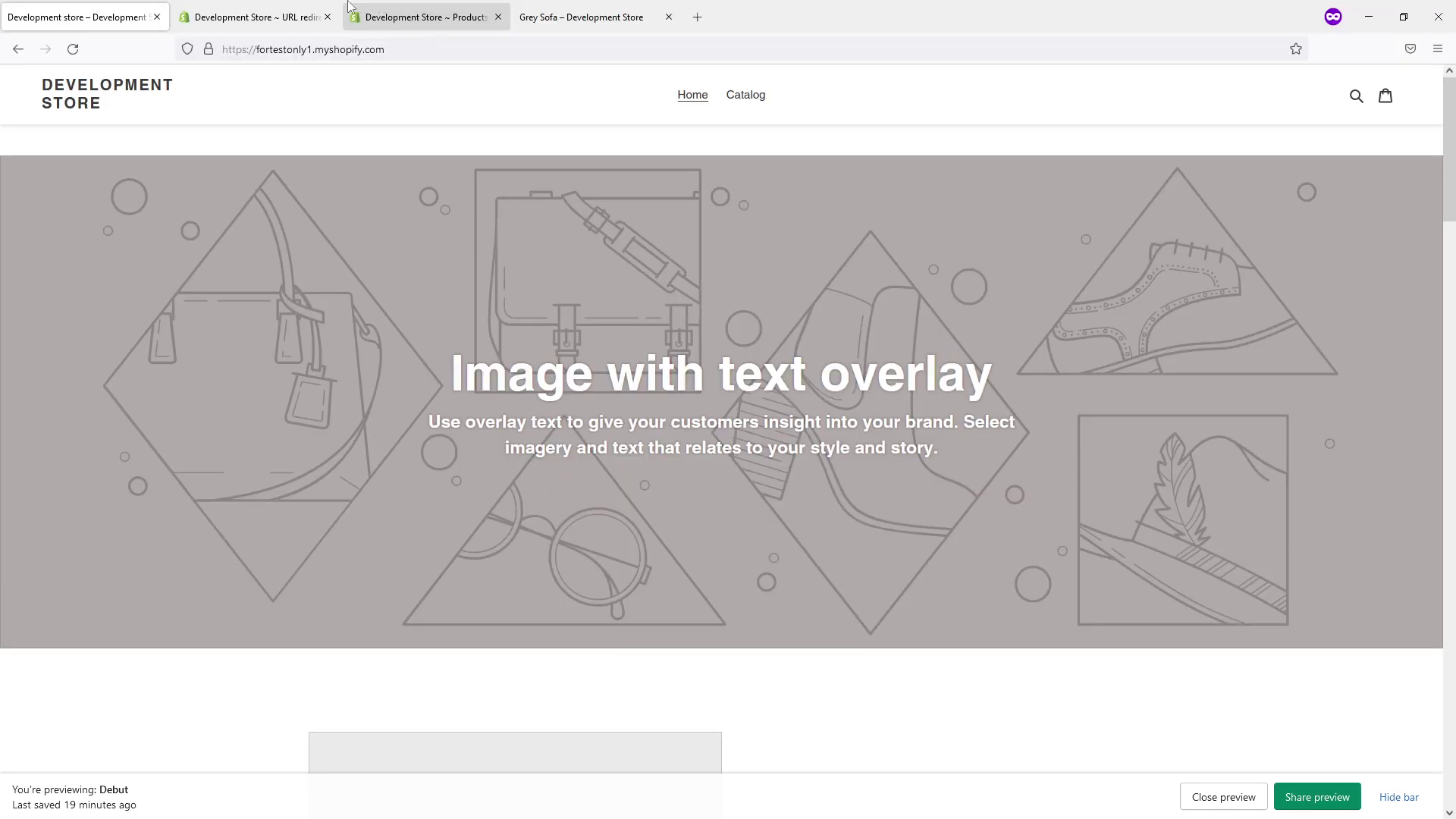